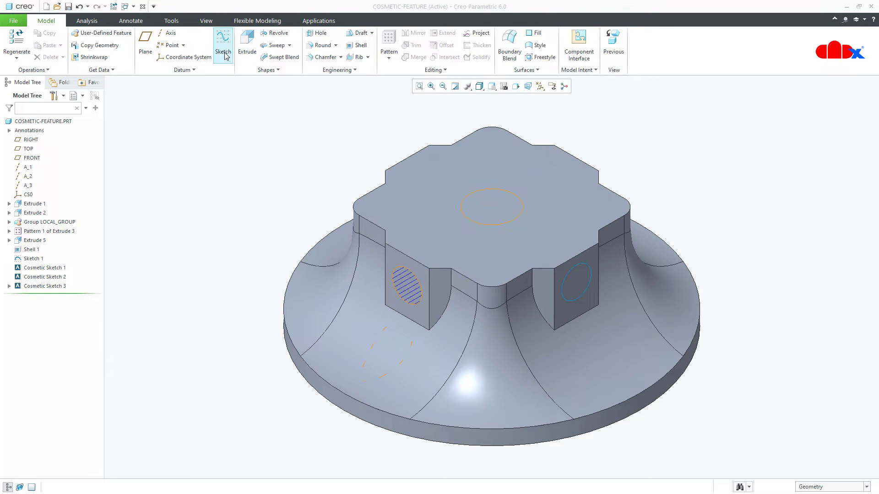
Step: Try extruding Sketch 1 to a depth of 2.00 and preview the resulting solid
click(33, 259)
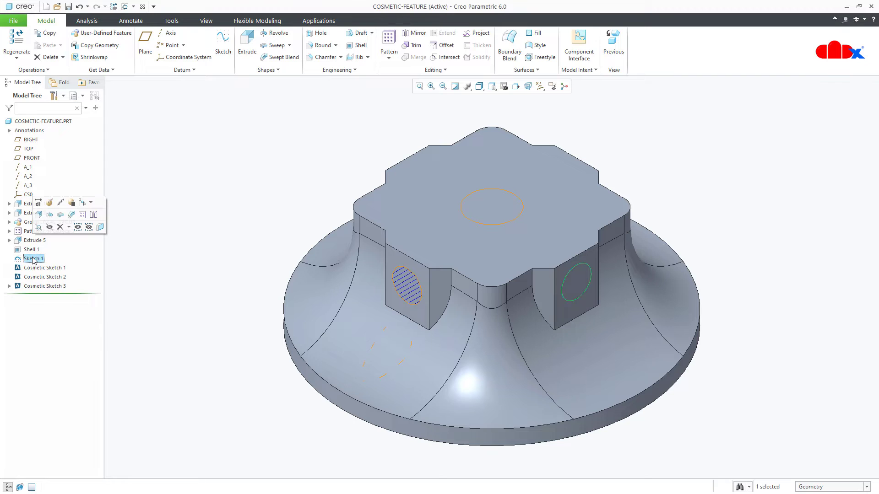
click(246, 53)
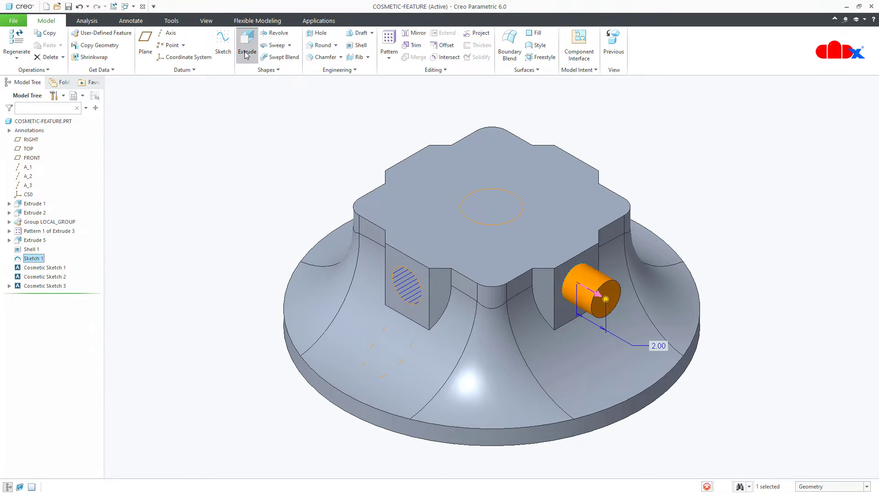
click(346, 58)
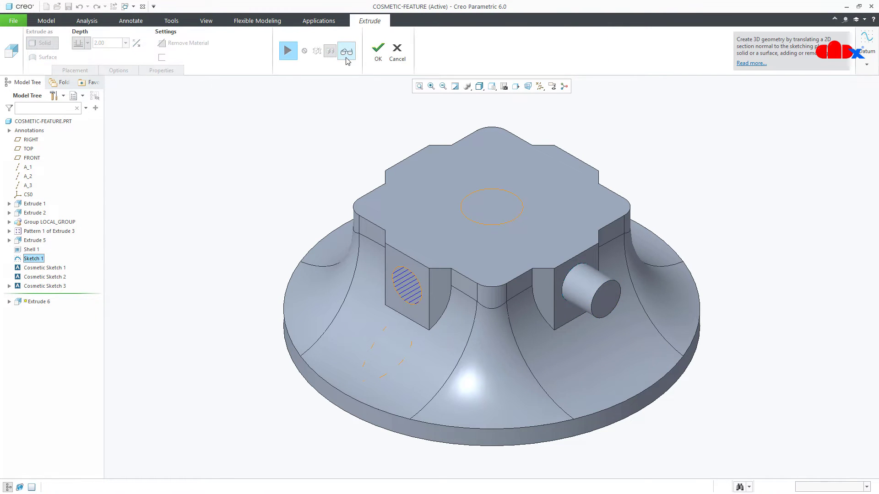
click(396, 52)
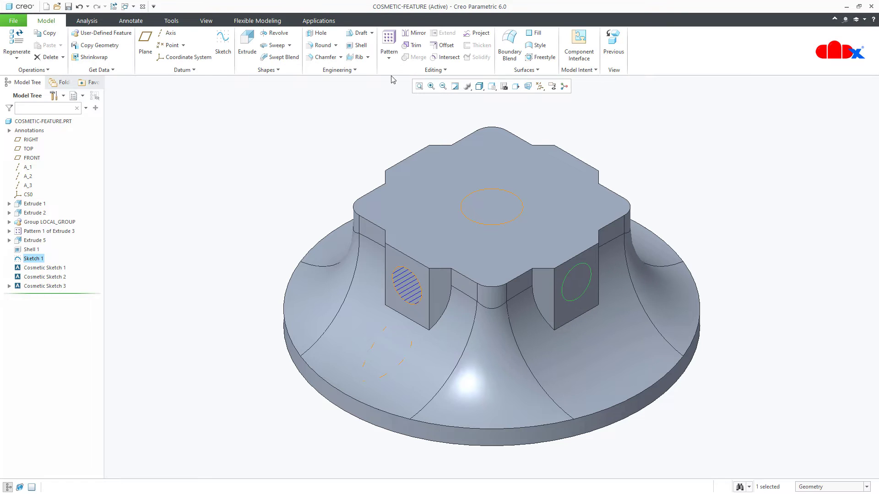
Step: Try to extrude the circle of Cosmetic Sketch 1 on the top face
click(54, 270)
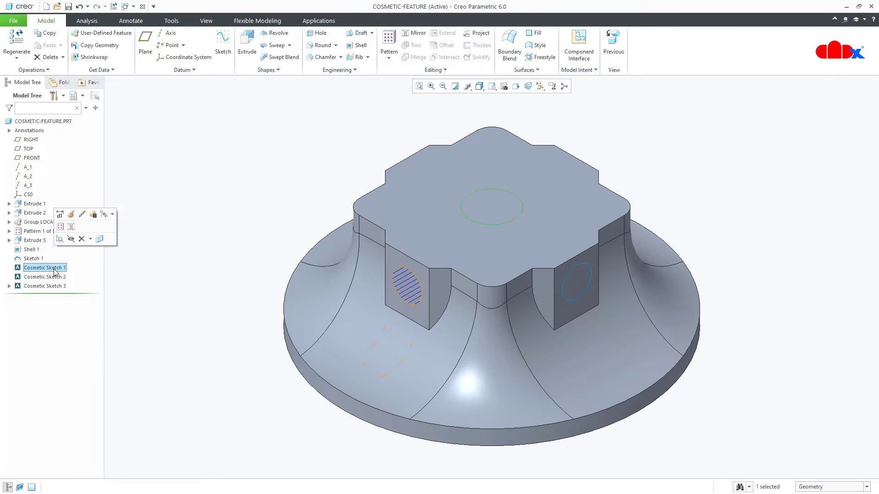
click(247, 45)
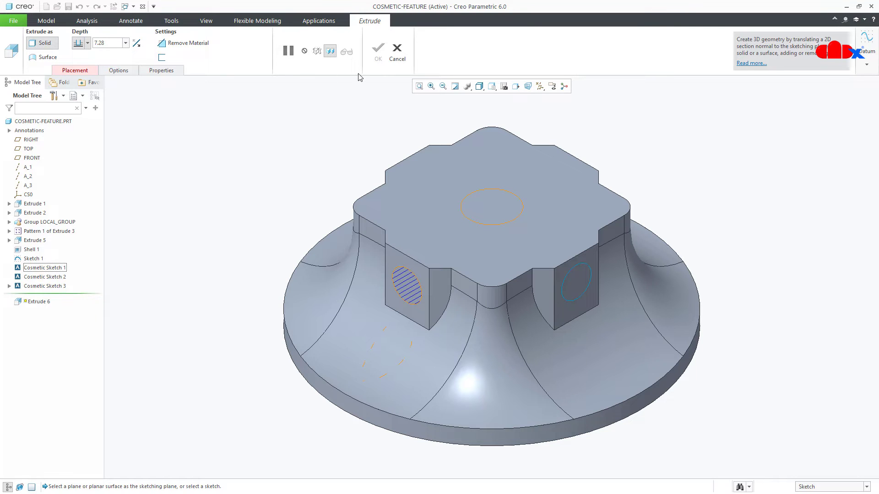
click(398, 57)
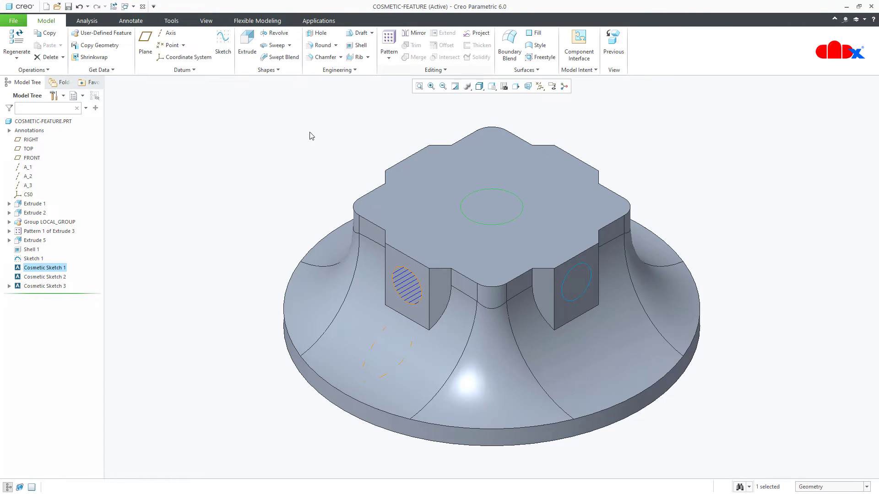
click(193, 277)
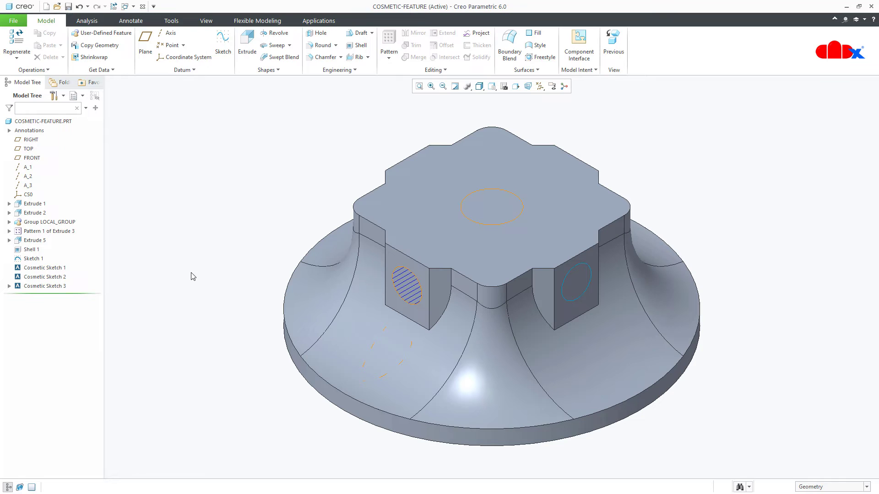
Step: Examine the hatched Cosmetic Sketch 2 in the COSMETIC-FEATURE drawing and highlight Cosmetic Sketch 3 back in the part
click(53, 277)
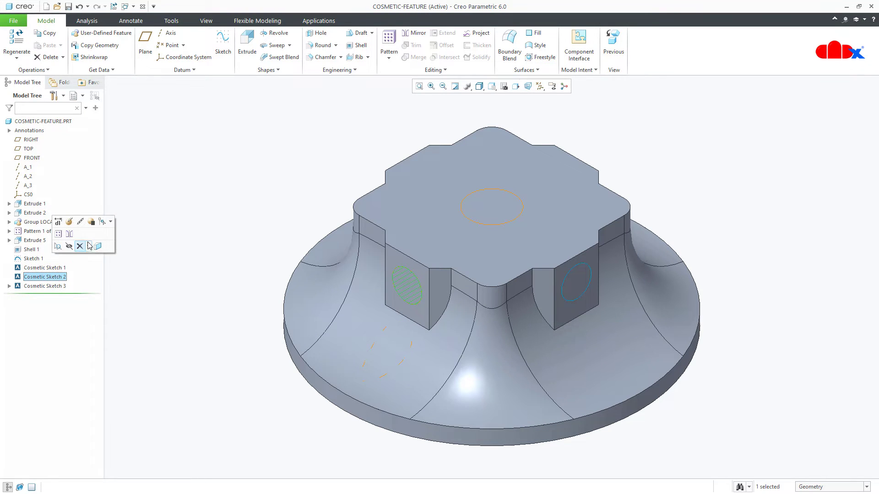
click(135, 7)
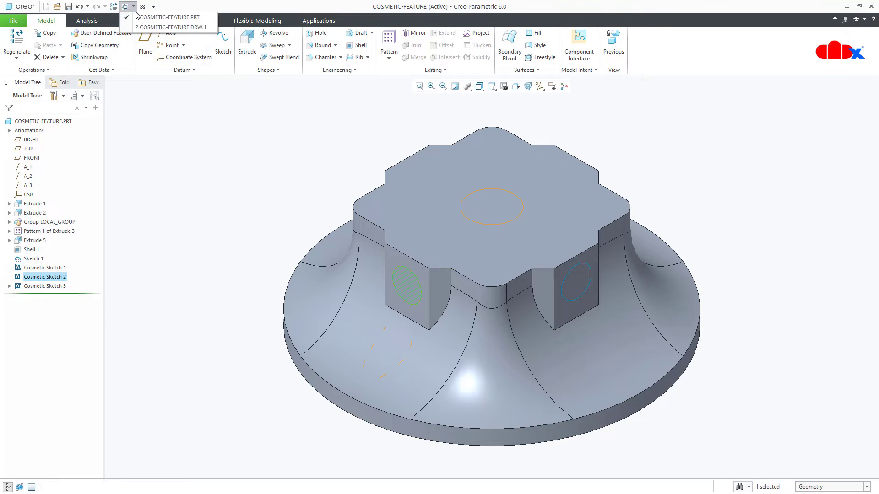
click(137, 27)
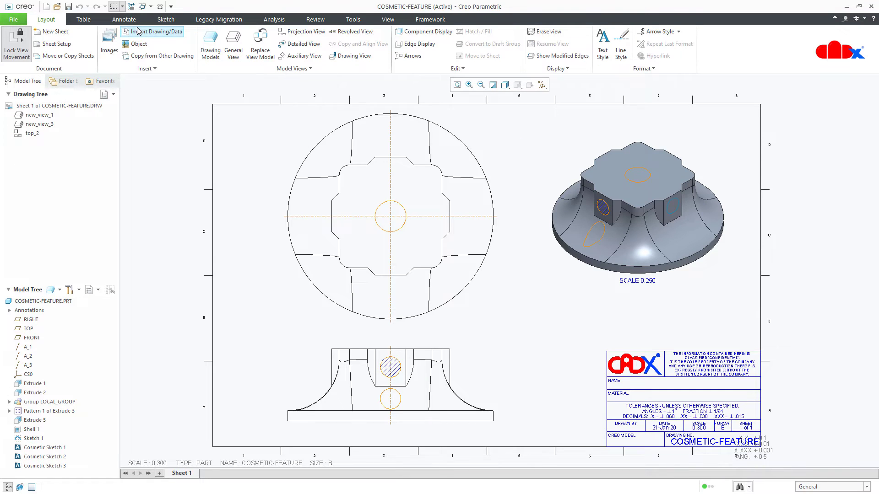
click(151, 6)
click(151, 17)
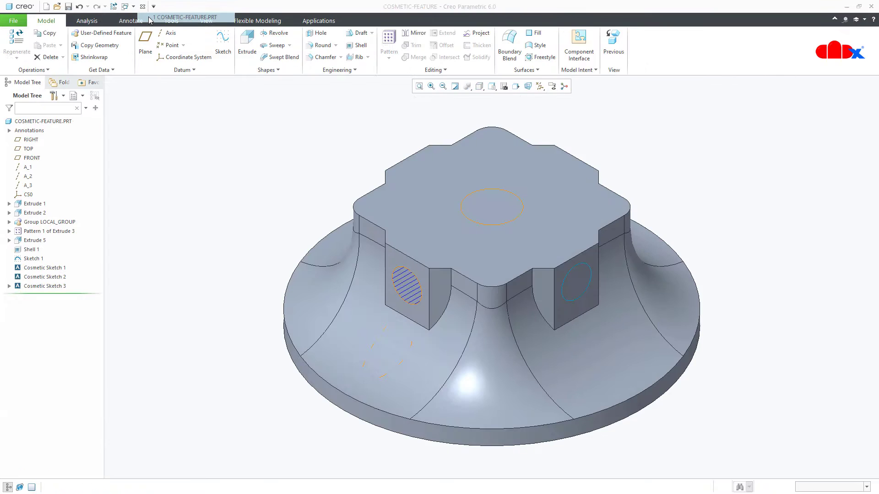
click(52, 287)
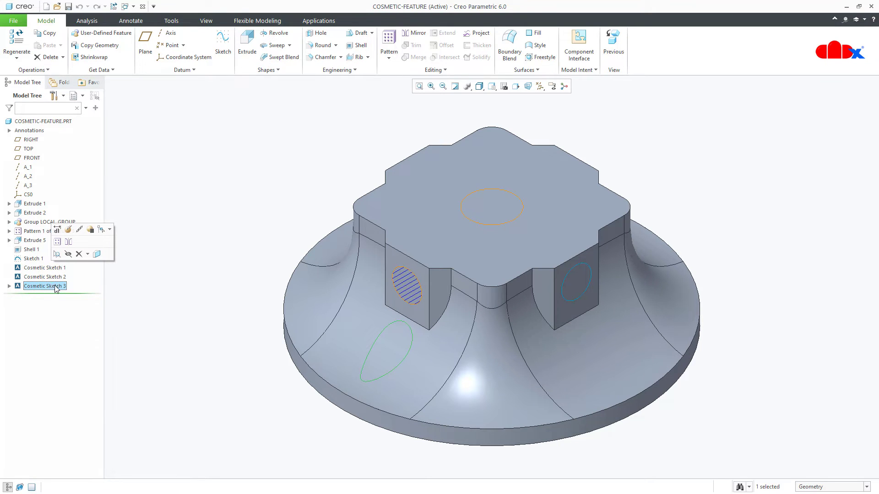
click(184, 320)
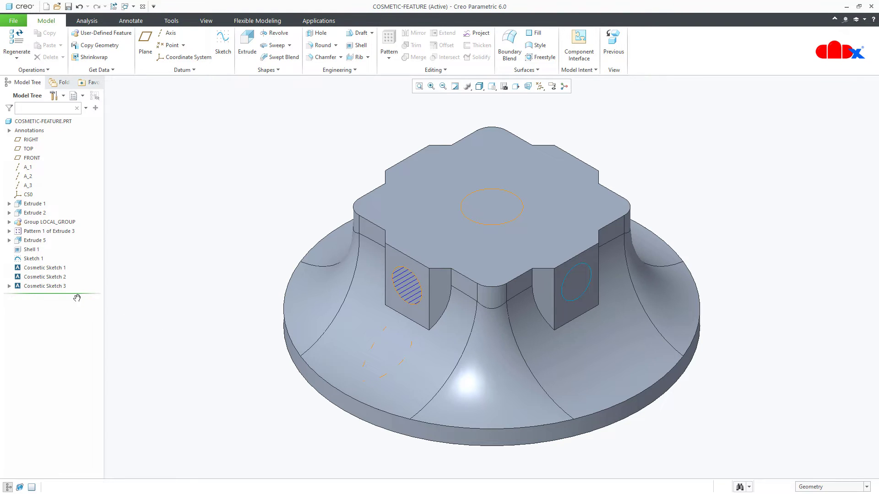
Step: Roll the model back to just after Sketch 1 and start a cosmetic sketch on the top face
drag(77, 298, 77, 262)
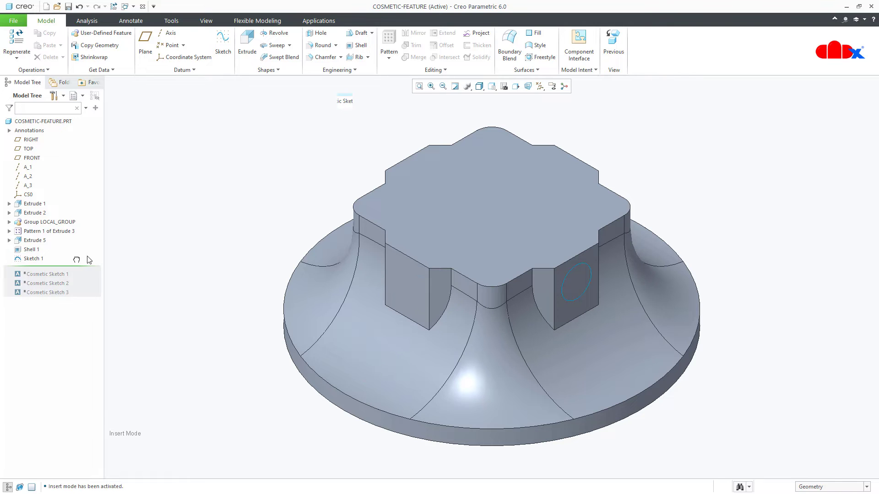
click(341, 70)
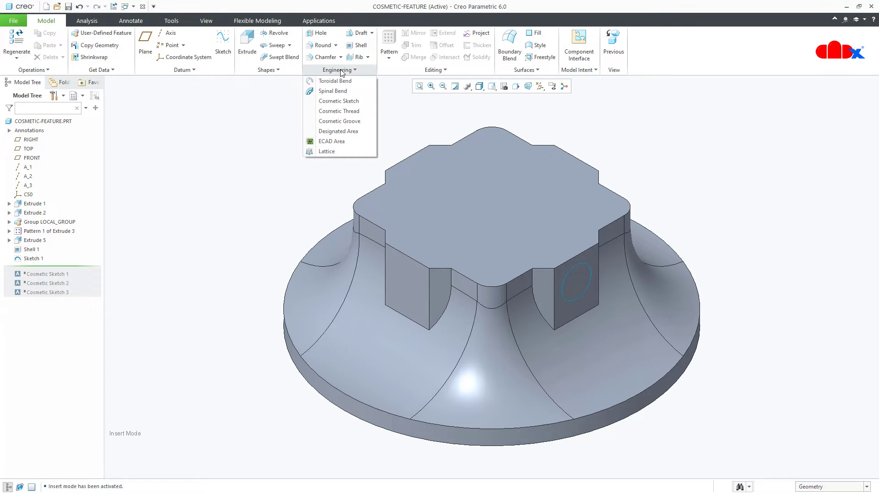
click(338, 101)
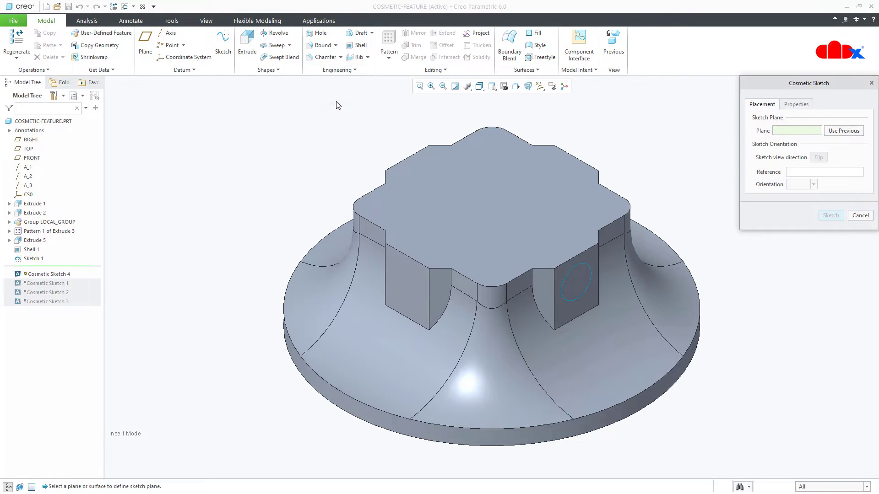
click(424, 193)
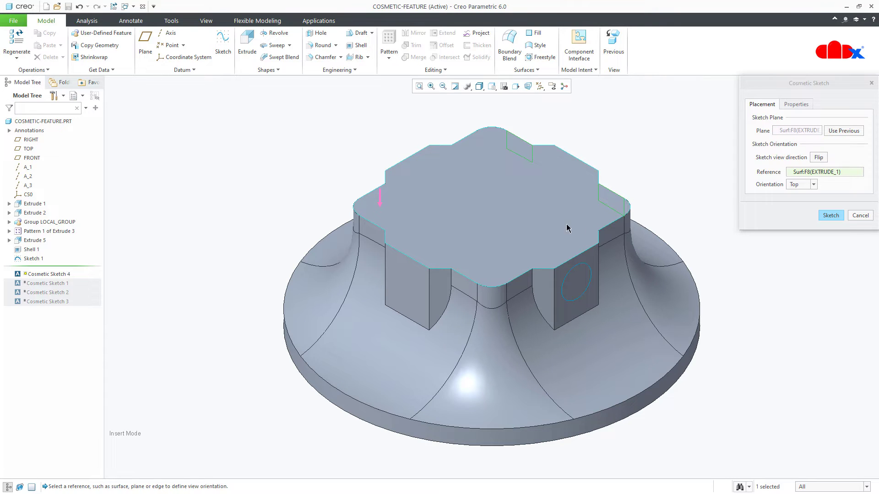
click(823, 217)
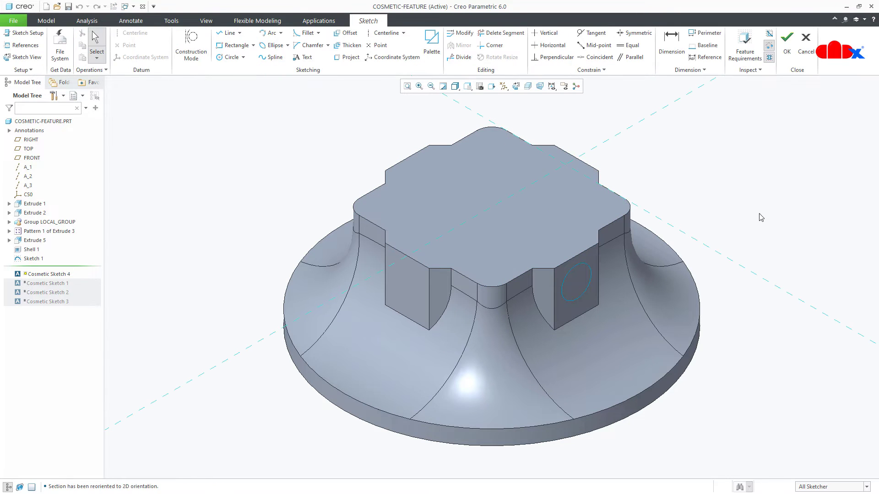
click(516, 86)
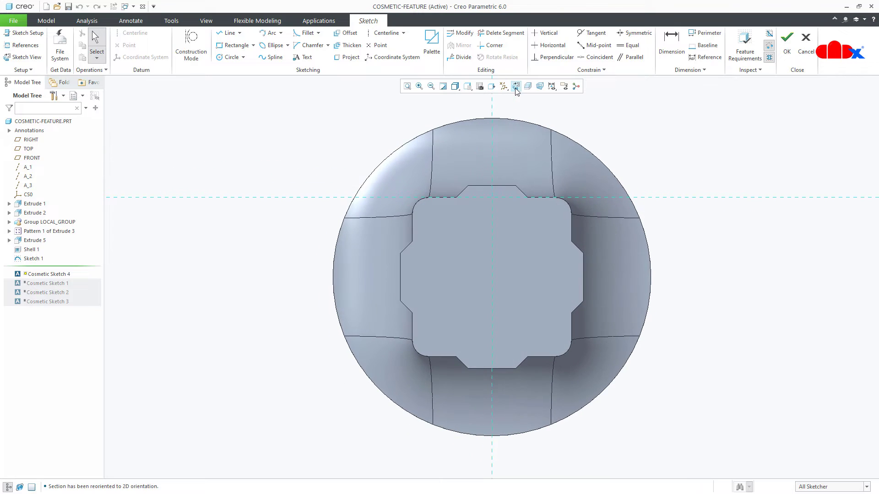
Step: Add the FRONT plane as a sketch reference and delete the horizontal Extrude 1 surface reference
click(23, 45)
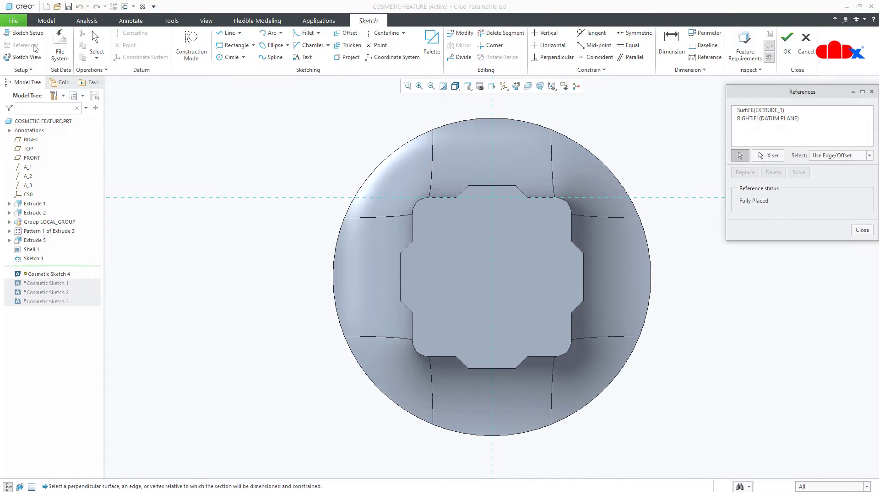
click(29, 159)
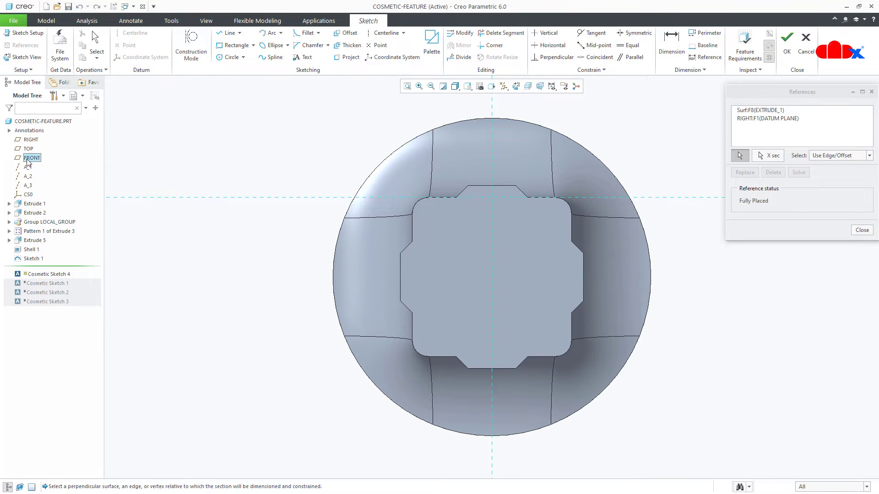
middle_click(169, 175)
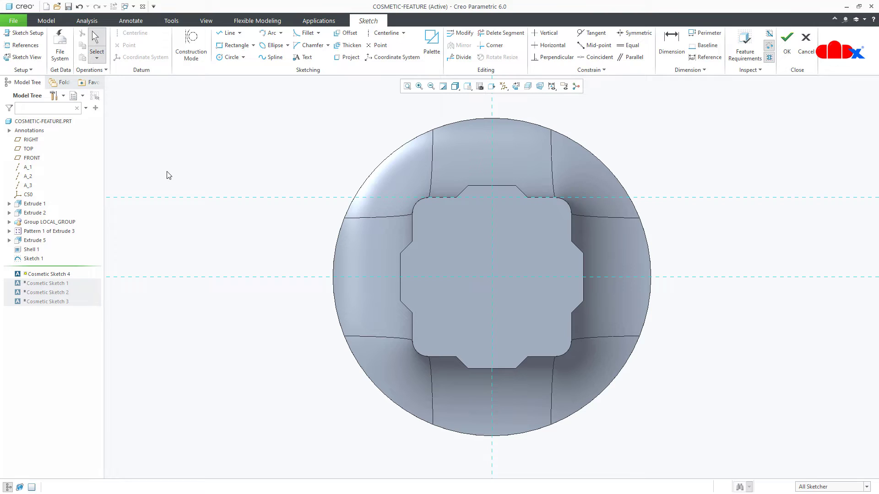
click(171, 198)
key(Delete)
Step: Sketch a circle about 3 in diameter on the vertical reference, centred about 3.7 above the FRONT plane
right_click(171, 200)
click(214, 216)
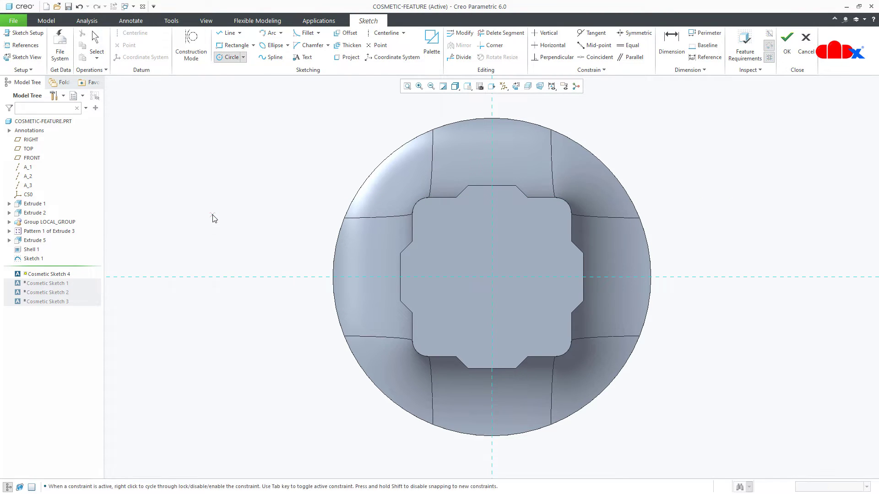
click(492, 219)
click(505, 238)
middle_click(541, 247)
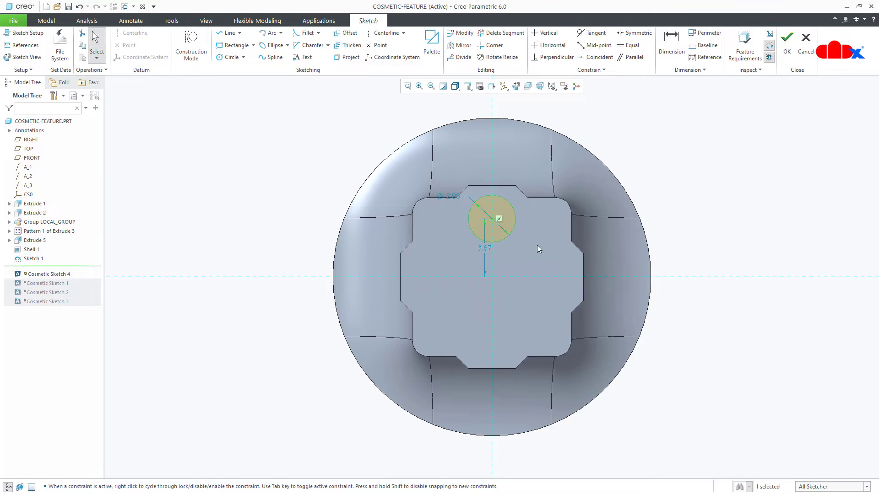
Step: Set the circle's centre distance to 3.5 and its diameter to 2.50, and finish the cosmetic sketch
double_click(484, 249)
text(3.5)
key(Return)
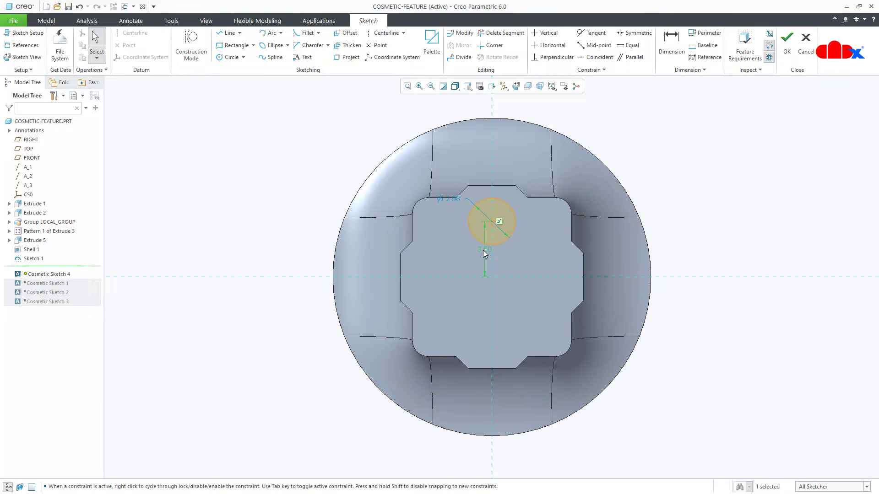
double_click(455, 199)
right_click(455, 199)
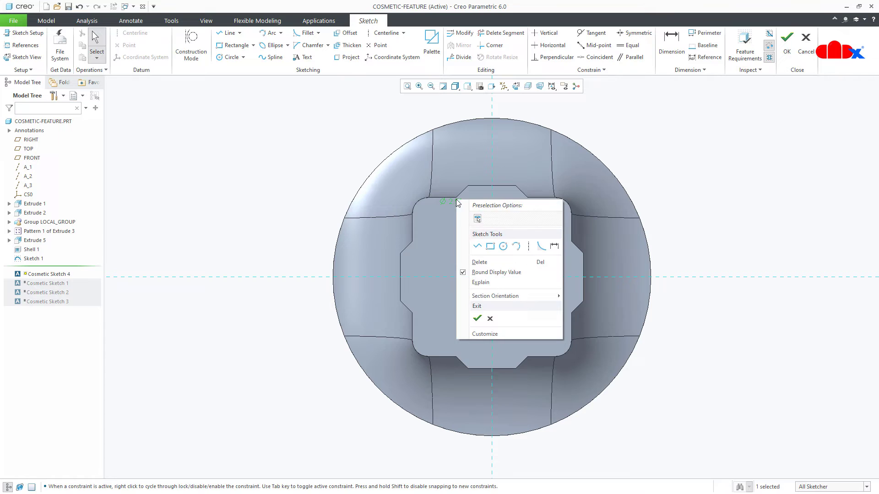
click(478, 317)
click(677, 373)
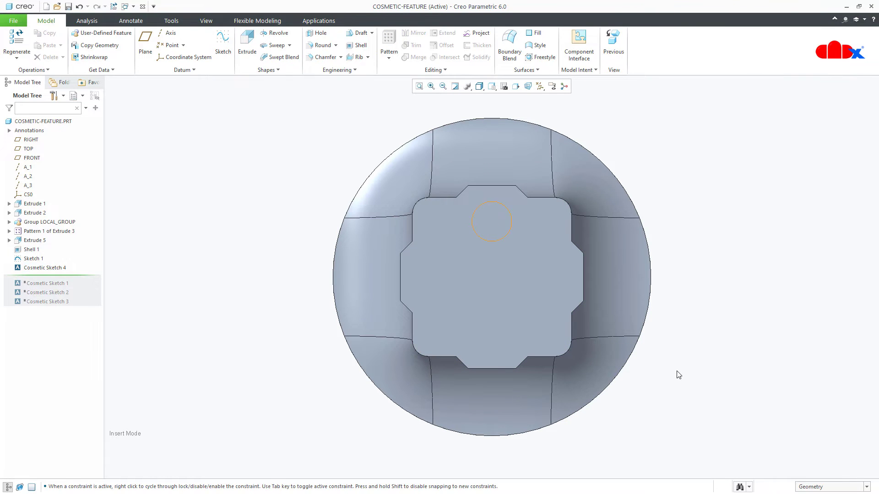
Step: Reopen Cosmetic Sketch 4 for editing and add two circles concentric with the existing one, about 3.2 and 1.4 in diameter
key(ctrl+d)
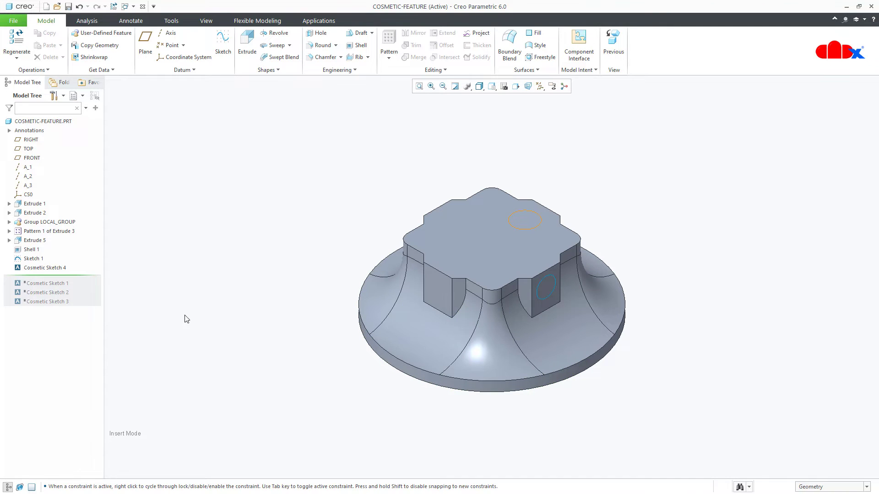
click(58, 269)
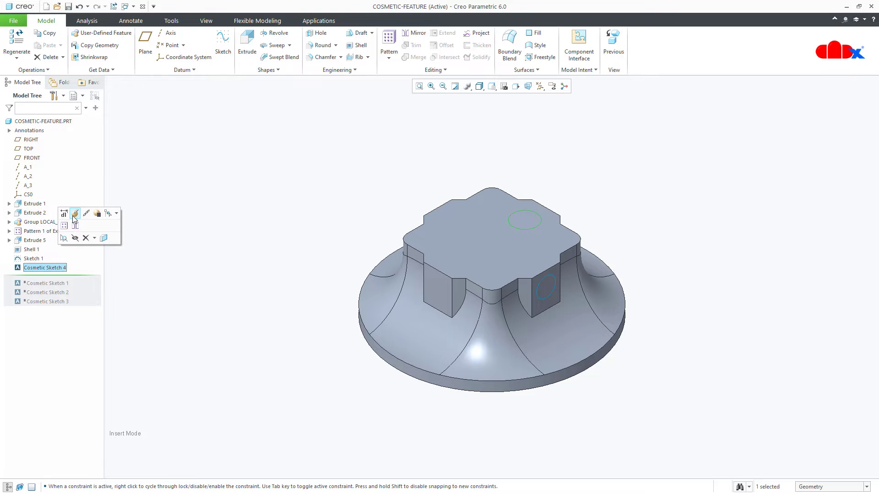
click(73, 218)
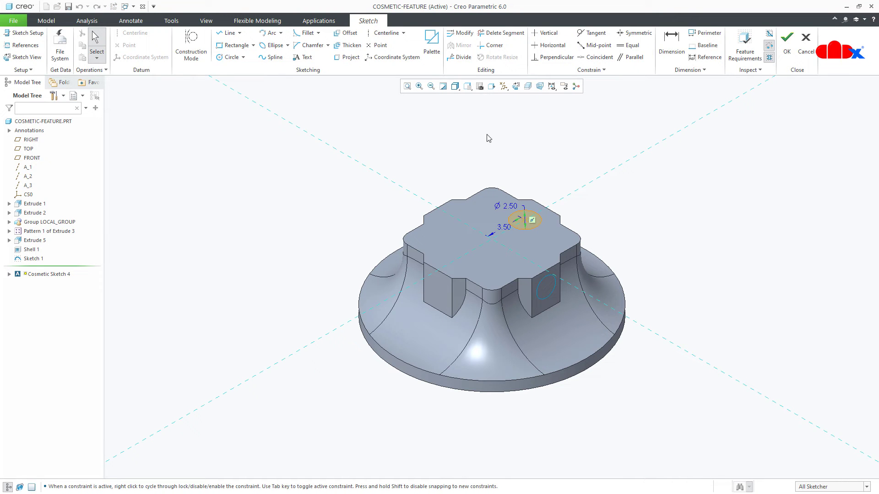
click(515, 87)
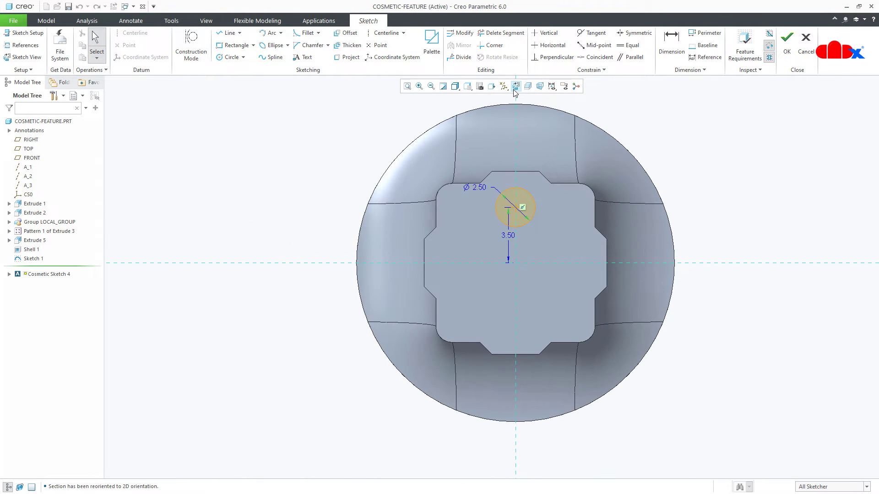
click(231, 57)
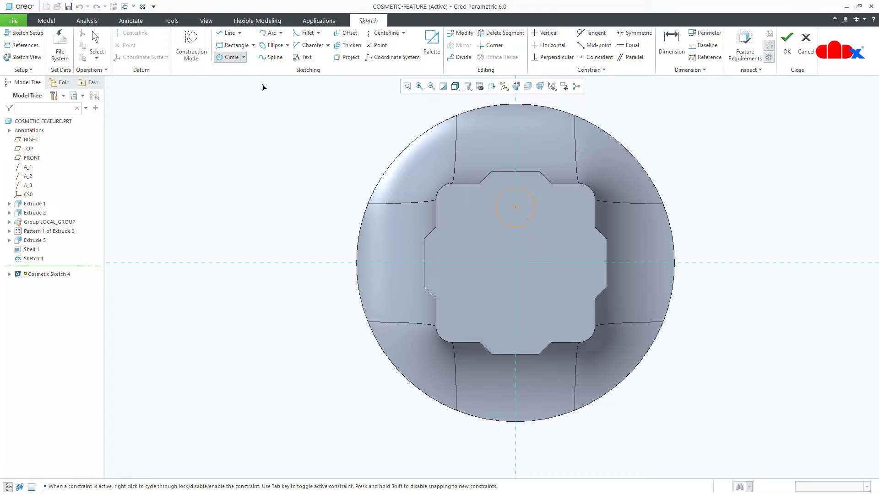
scroll(521, 204, up, 2)
click(511, 211)
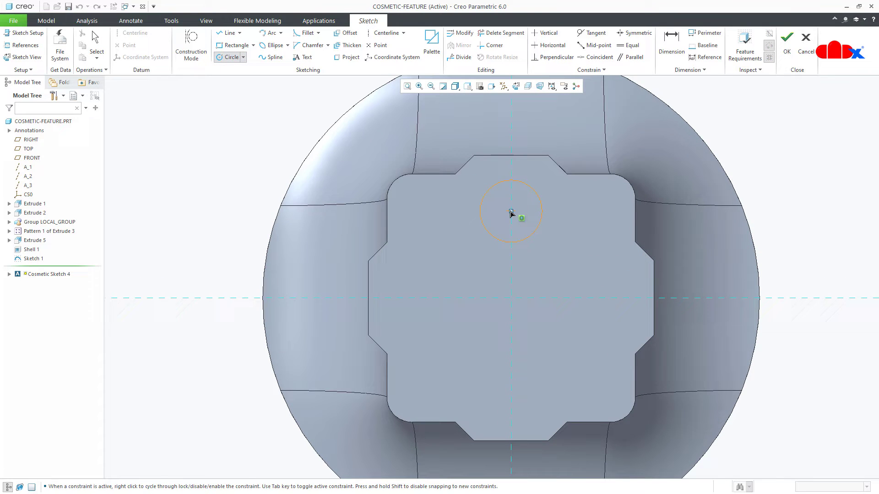
click(516, 250)
click(511, 211)
click(515, 228)
middle_click(583, 264)
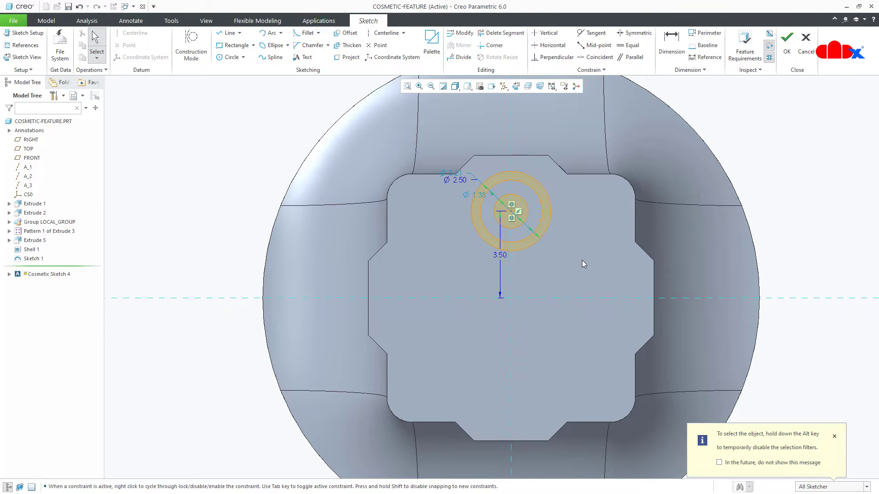
Step: Change the line colour of the outer concentric circle to the user-defined blue, keeping its solid font
click(534, 246)
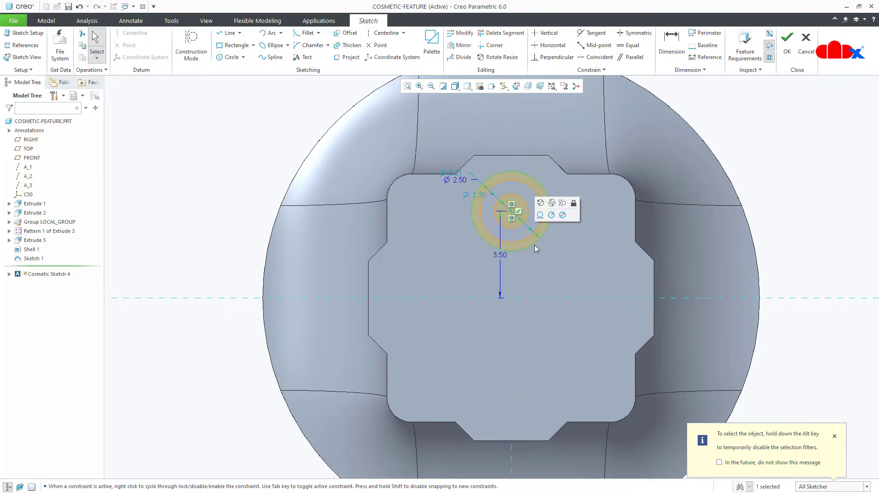
right_click(535, 246)
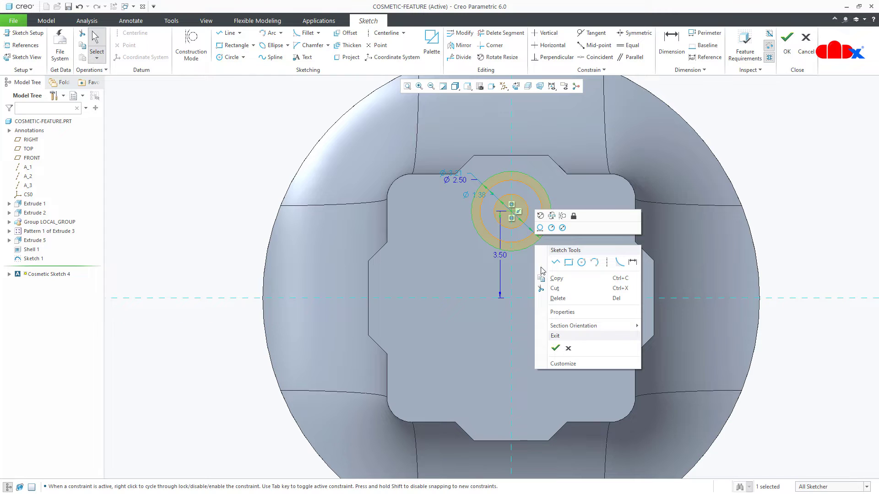
click(560, 313)
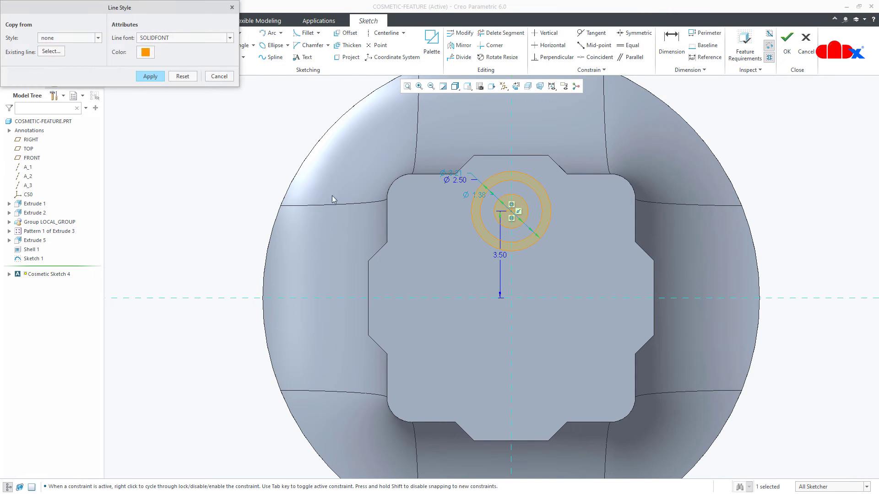
click(146, 52)
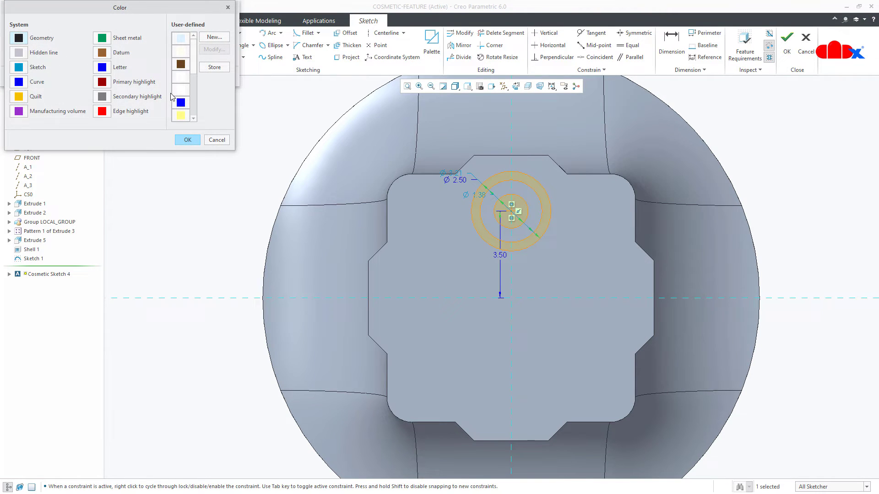
click(181, 102)
click(188, 140)
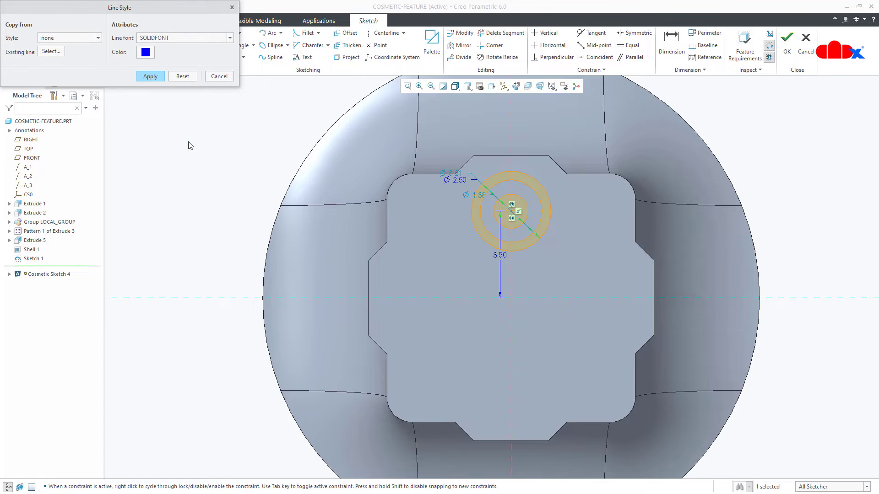
click(155, 77)
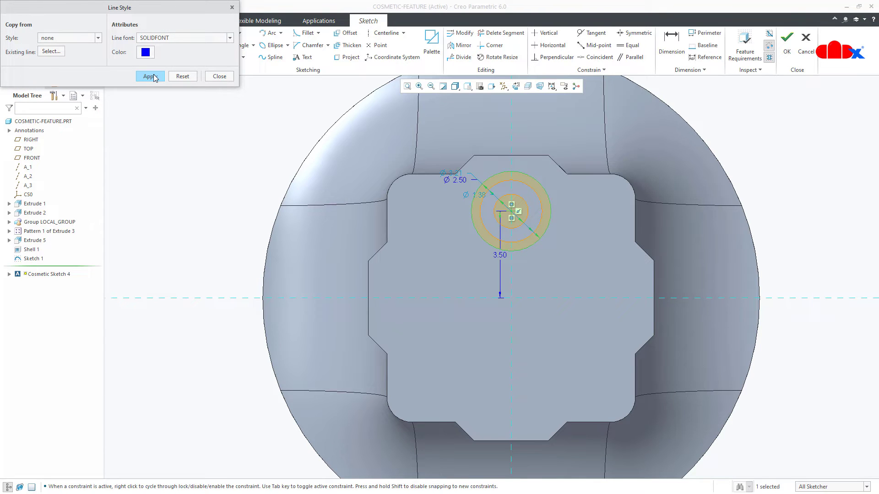
click(215, 77)
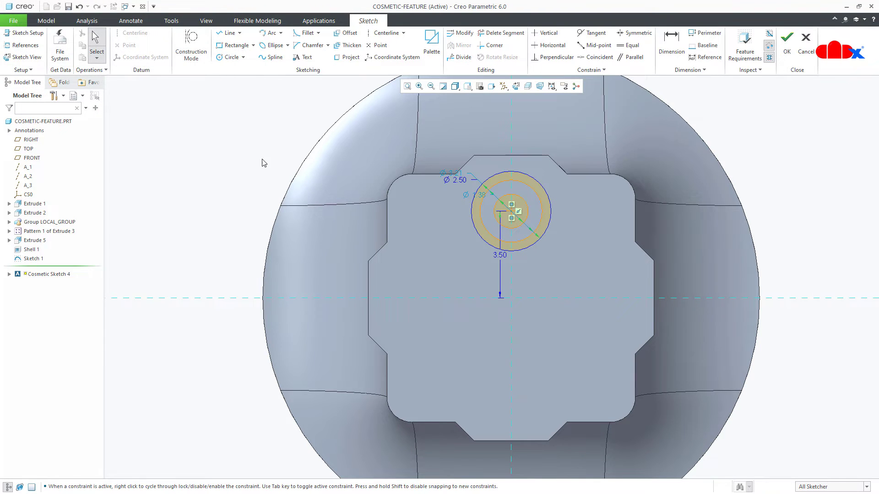
Step: Give the middle concentric circle the Phantom line style in the red Edge highlight colour
click(481, 225)
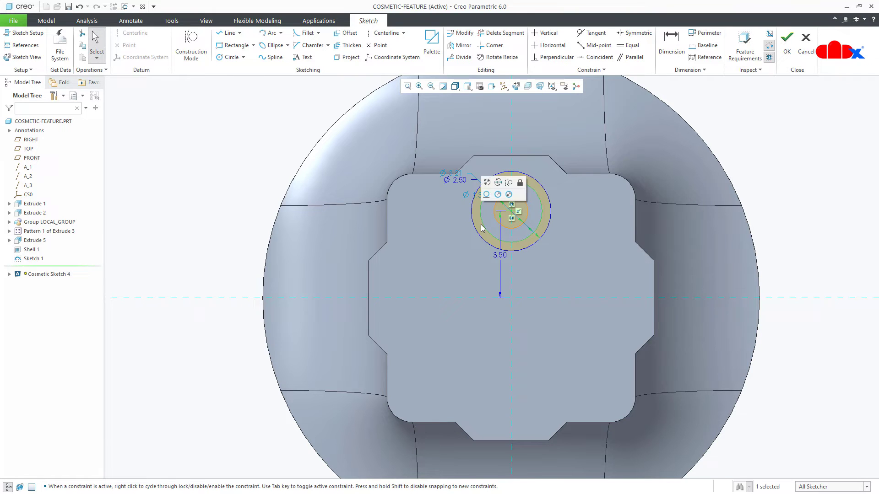
right_click(481, 225)
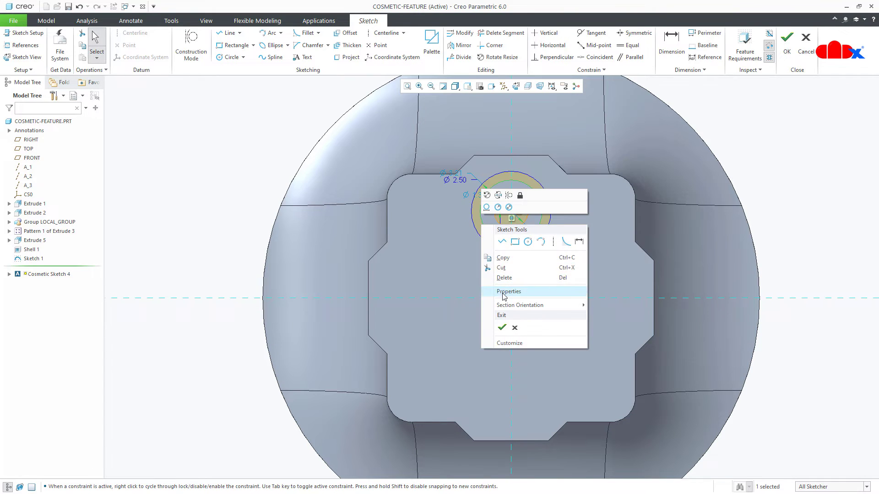
click(503, 293)
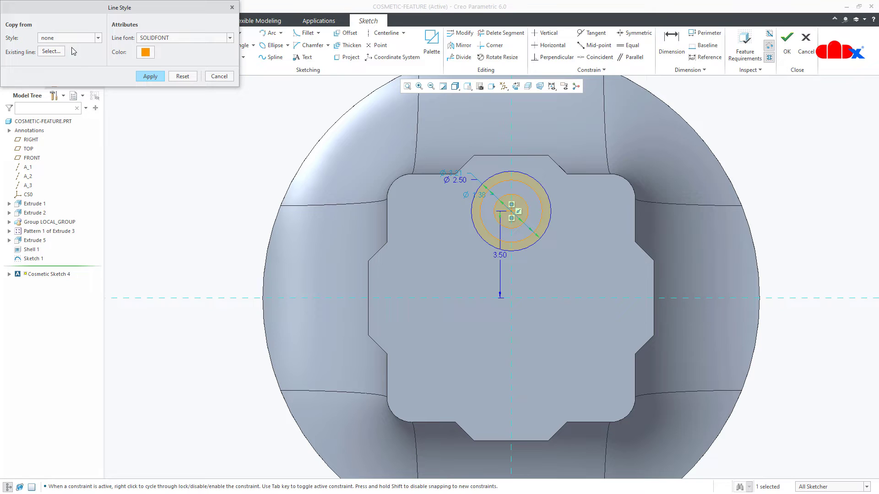
click(69, 40)
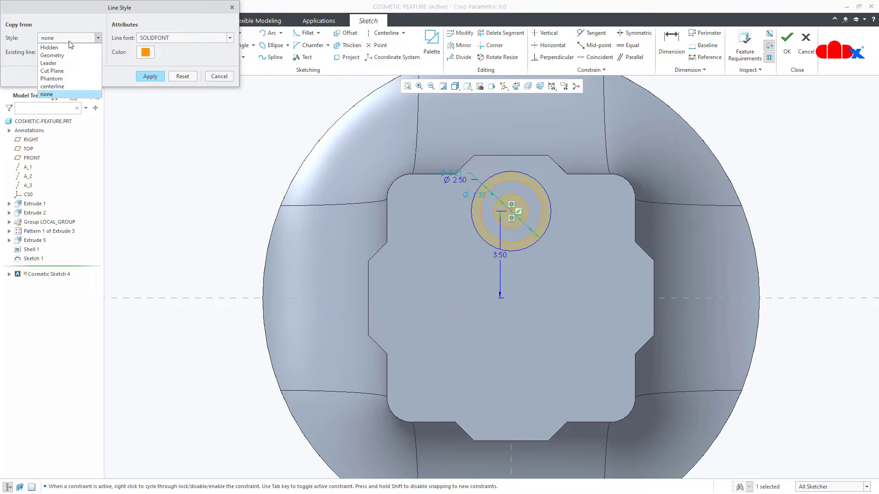
click(67, 79)
click(147, 56)
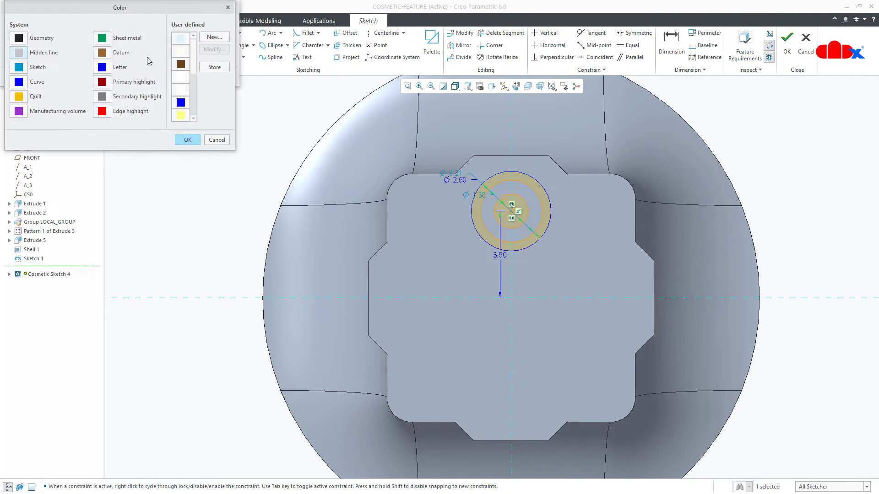
click(103, 111)
click(186, 139)
click(154, 77)
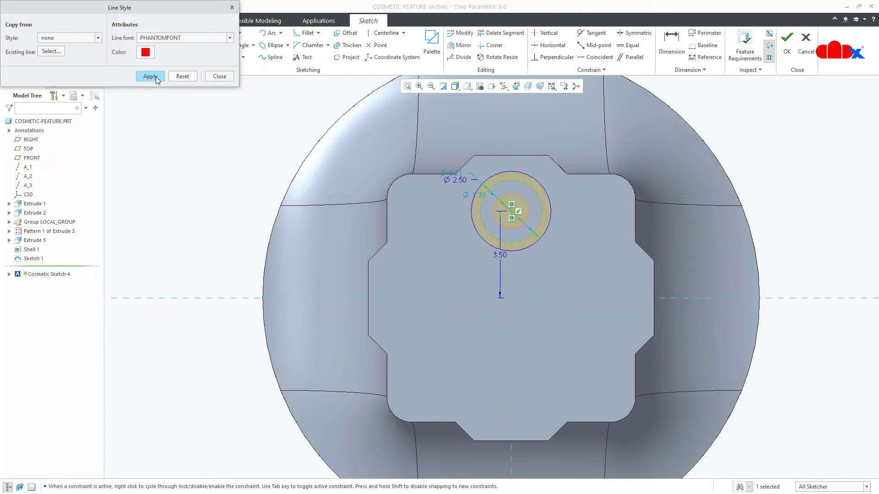
click(219, 76)
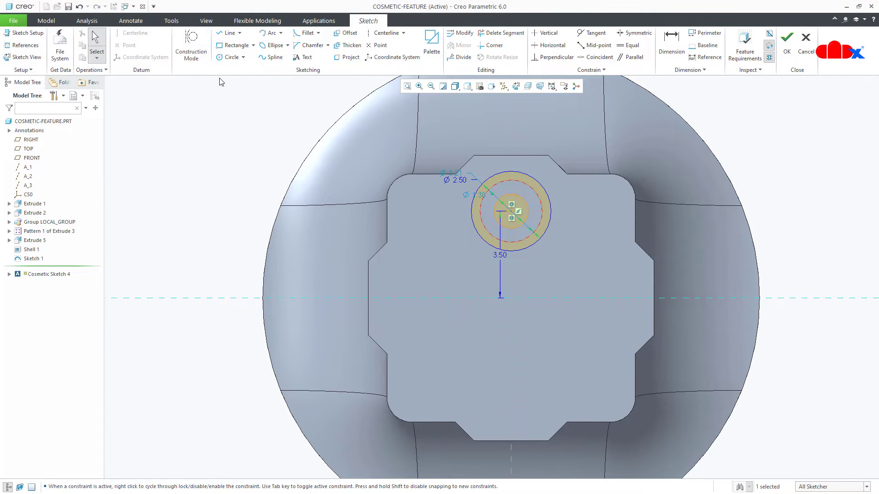
Step: Finish the cosmetic sketch and view the styled circles in the default 3D orientation
right_click(250, 133)
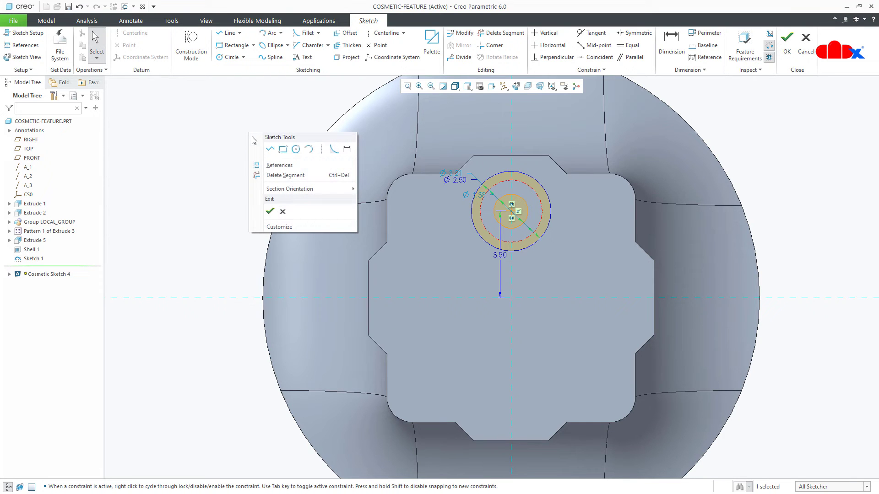
click(270, 211)
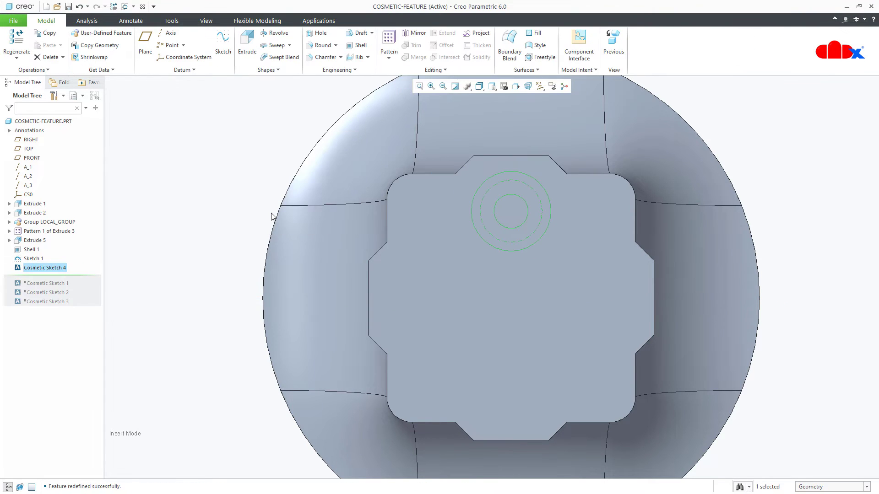
click(272, 216)
key(ctrl+d)
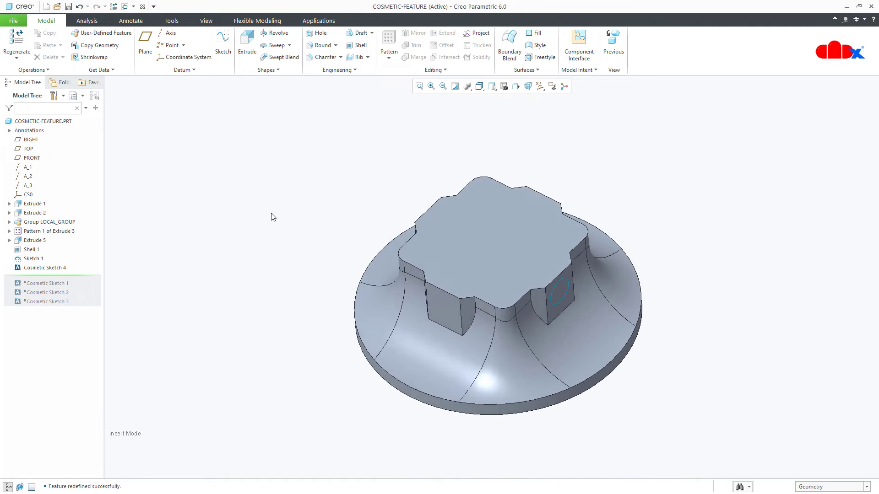
scroll(488, 296, down, 3)
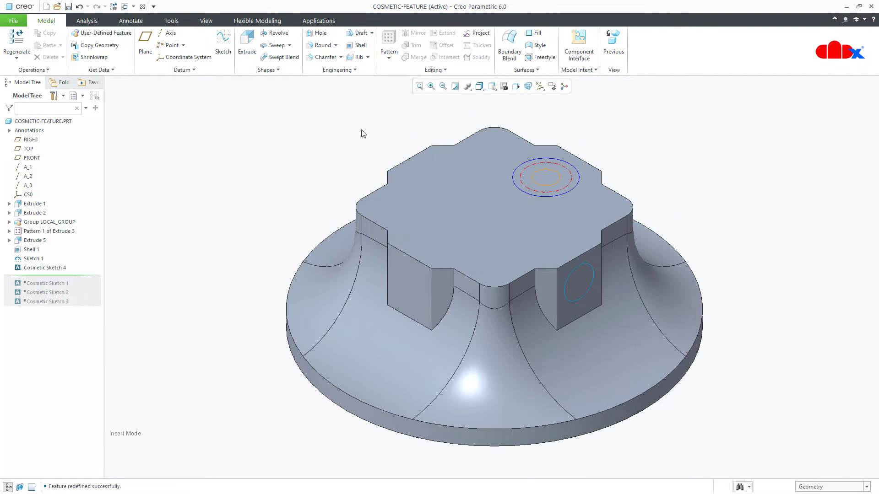
Step: Start a new cosmetic sketch on the part's top face and orient the view parallel to the sketch plane
click(348, 71)
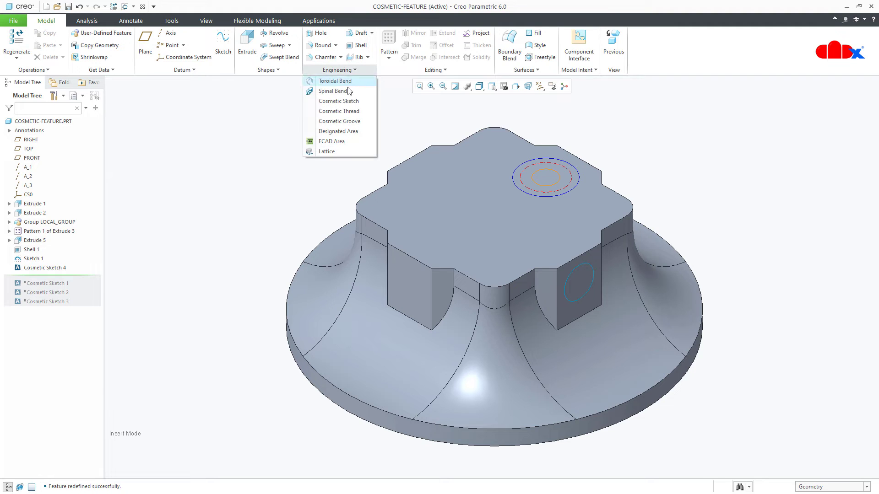
click(346, 101)
click(419, 191)
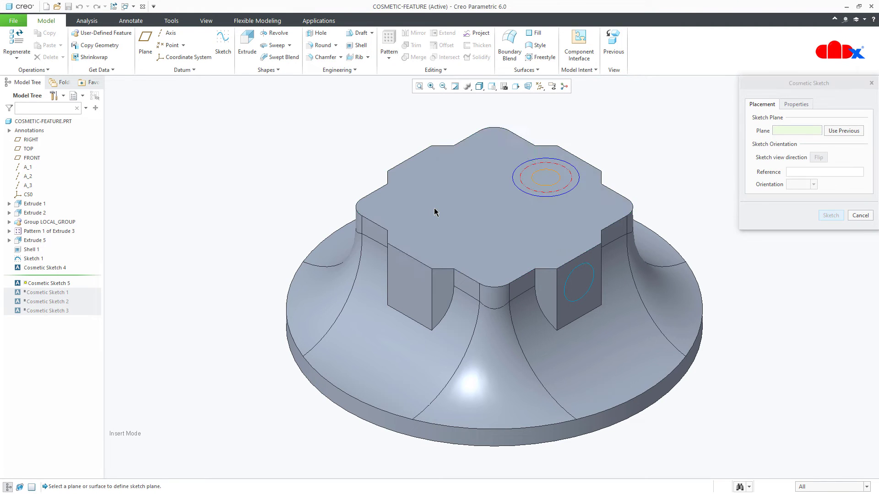
click(831, 216)
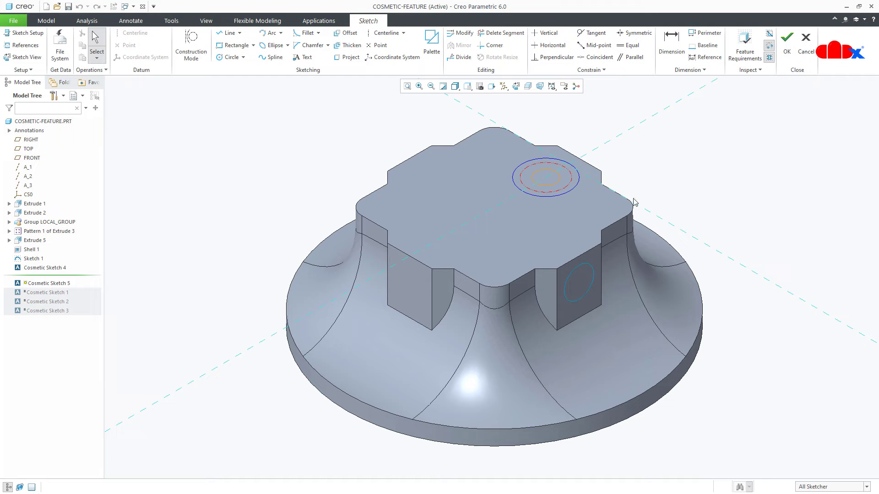
click(515, 87)
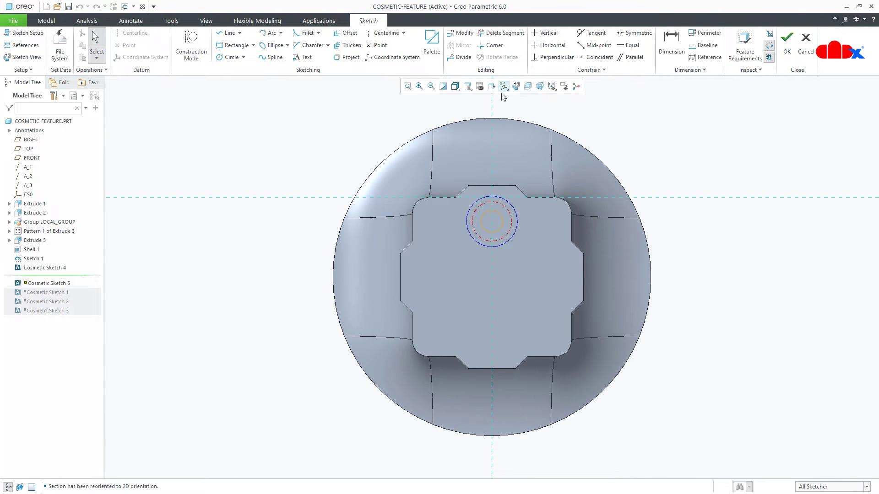
Step: Import SYMBOL.dwg into the sketch and place it centred on the vertical reference, below the concentric circles
click(61, 45)
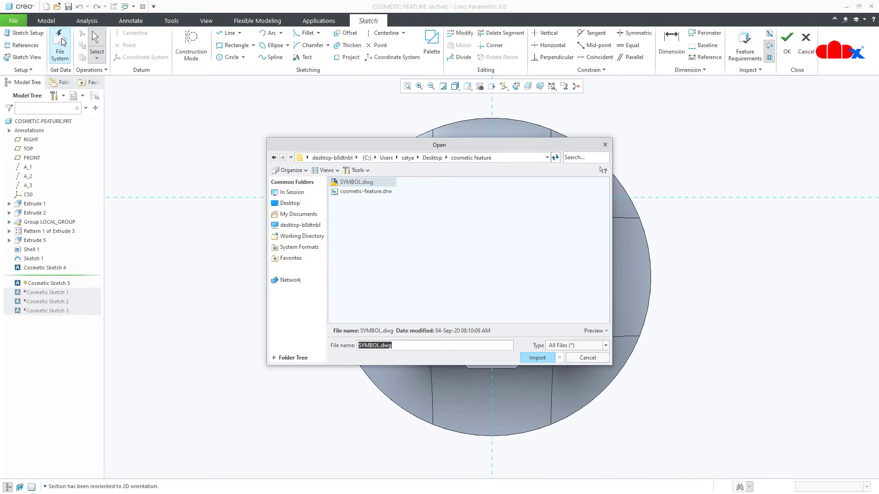
double_click(355, 183)
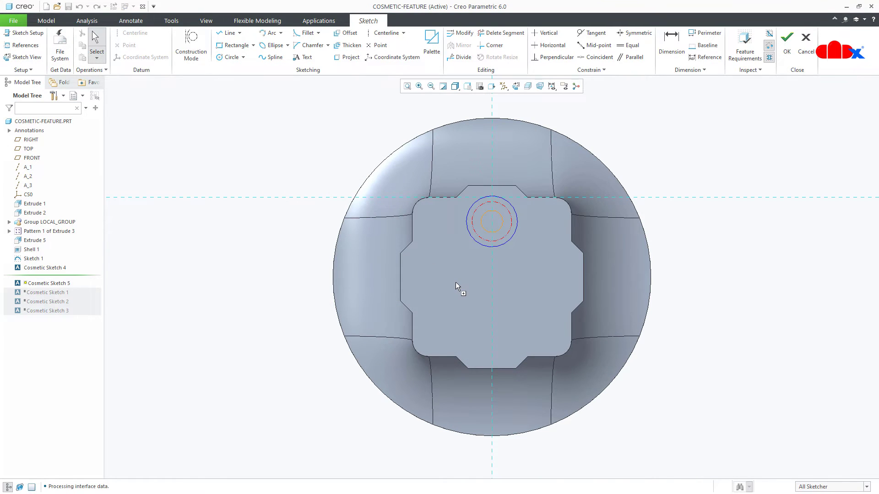
click(455, 282)
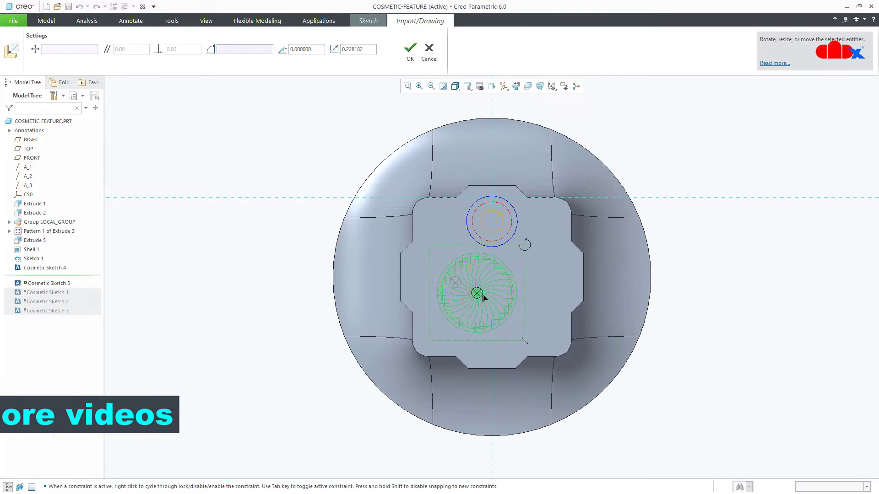
drag(484, 298, 494, 291)
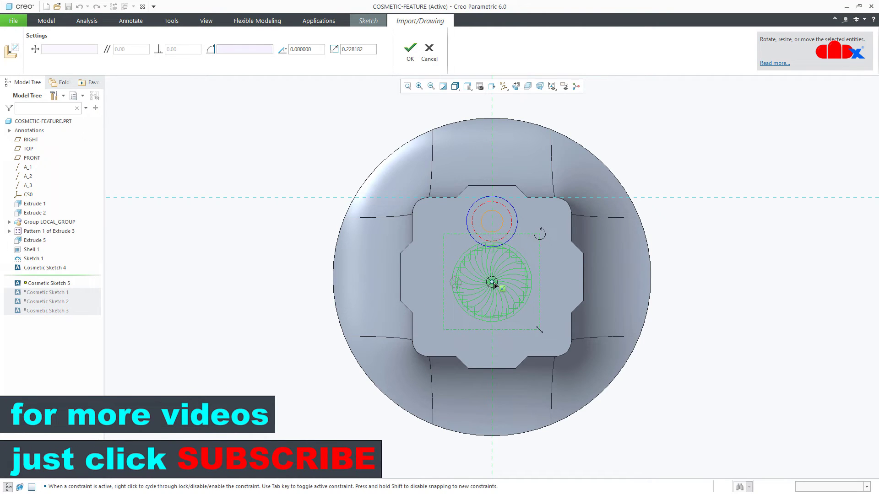
drag(494, 286, 494, 296)
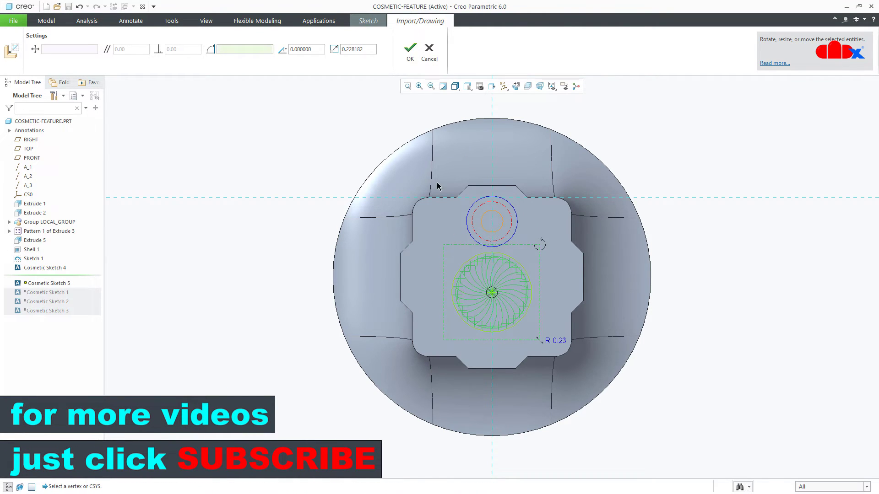
Step: Set the imported symbol's scale factor to 0.15 and accept the placement
double_click(372, 49)
text(0.15)
key(Return)
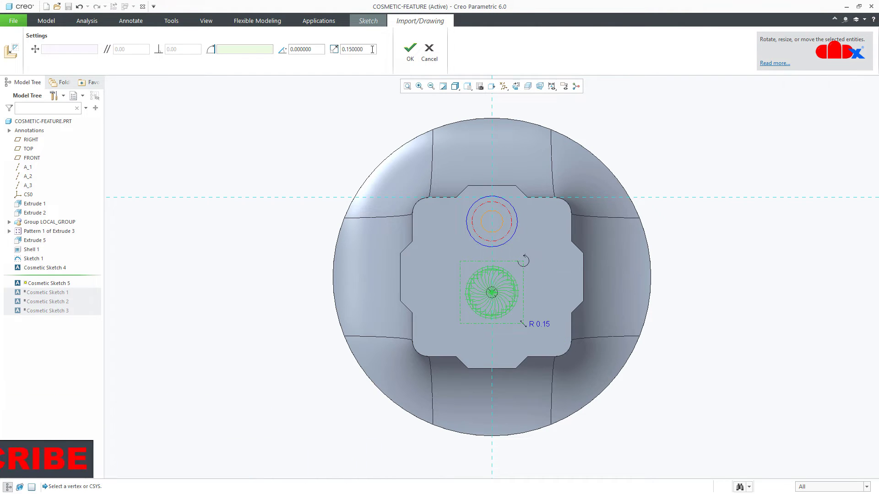
click(410, 51)
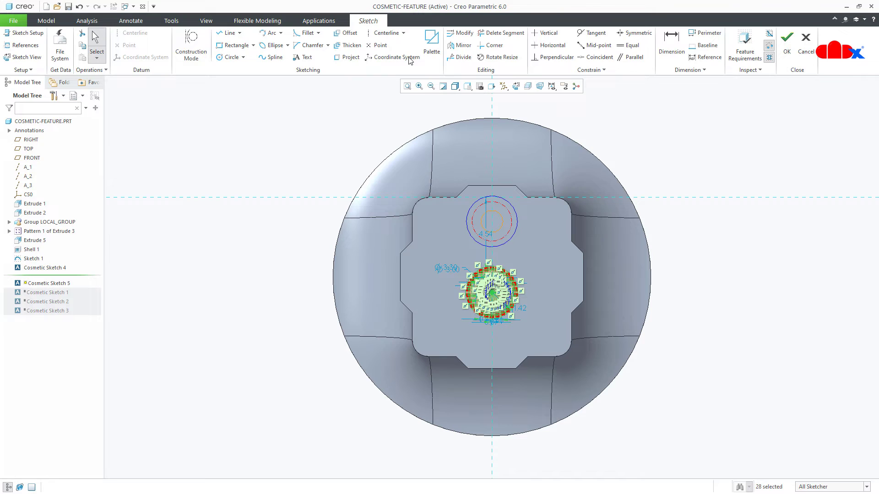
Step: Deselect the imported entities and hide the sketch constraints display
scroll(519, 278, down, 3)
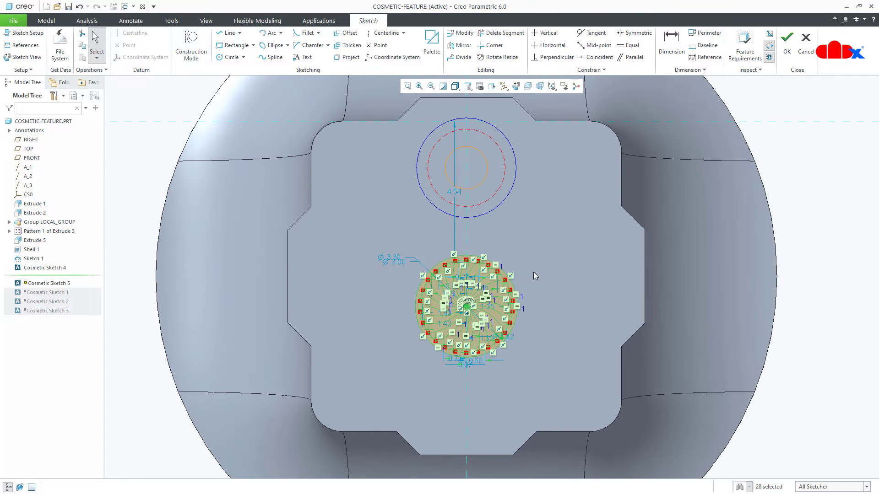
click(534, 272)
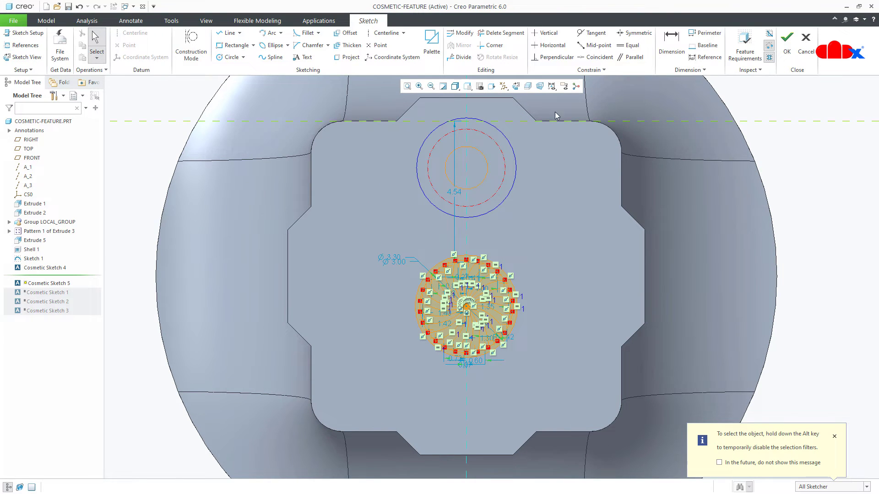
click(555, 89)
click(564, 120)
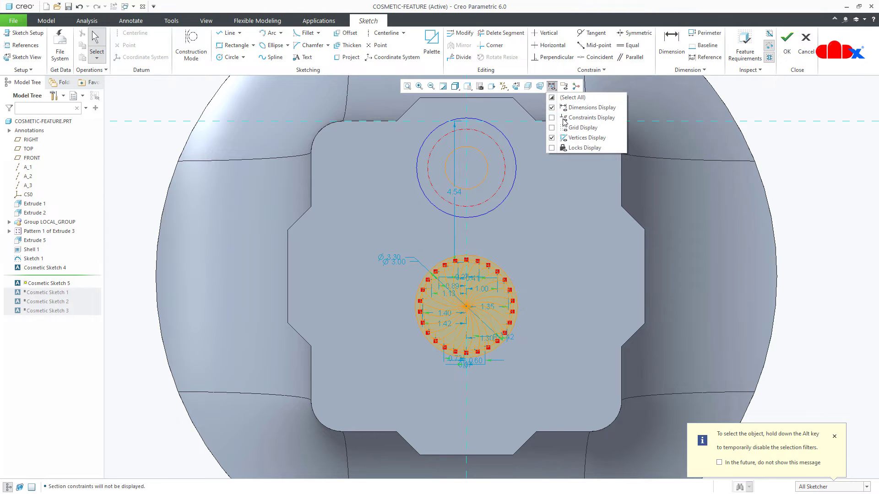
Step: Add a 1.50 radius dimension to the inner circle of the imported symbol
scroll(515, 309, down, 3)
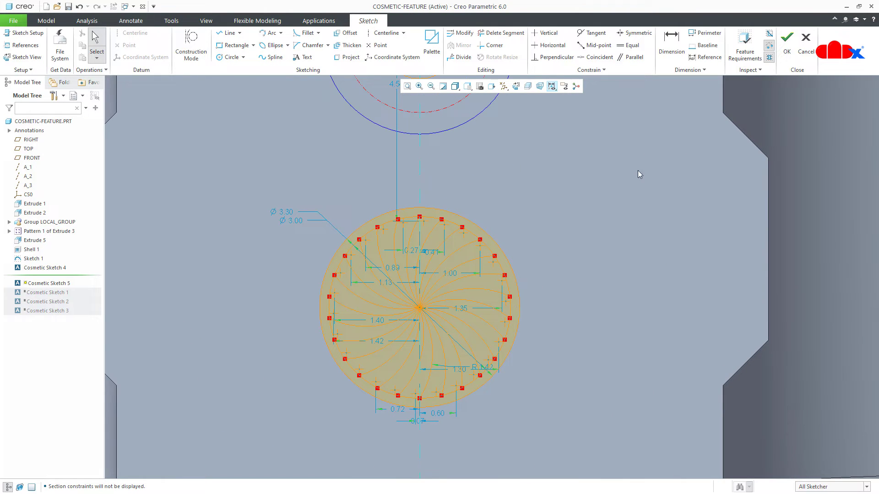
key(d)
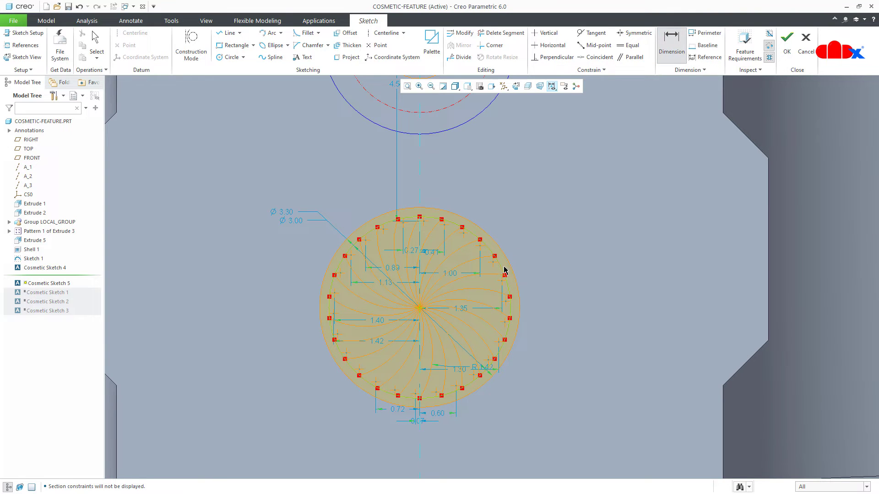
click(504, 270)
middle_click(533, 240)
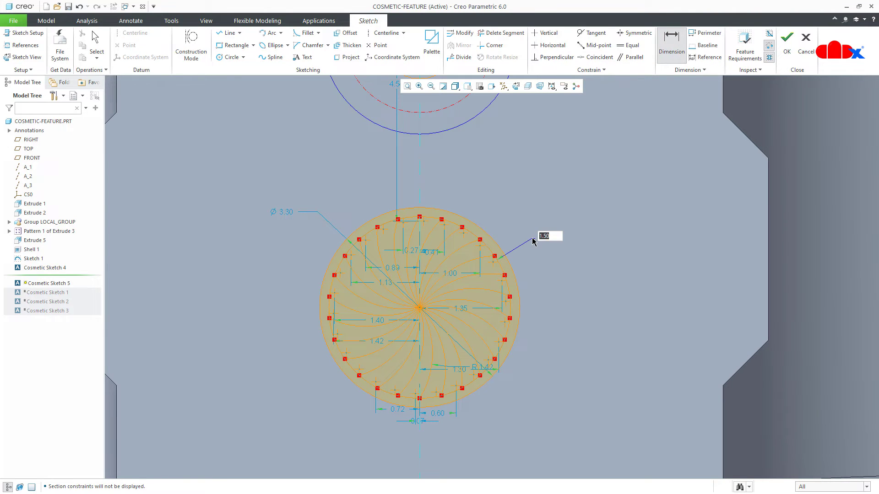
key(Return)
Step: Enable Under-Constrained Mode for the sketch and accept the cosmetic sketch, returning the part to its default orientation
click(24, 69)
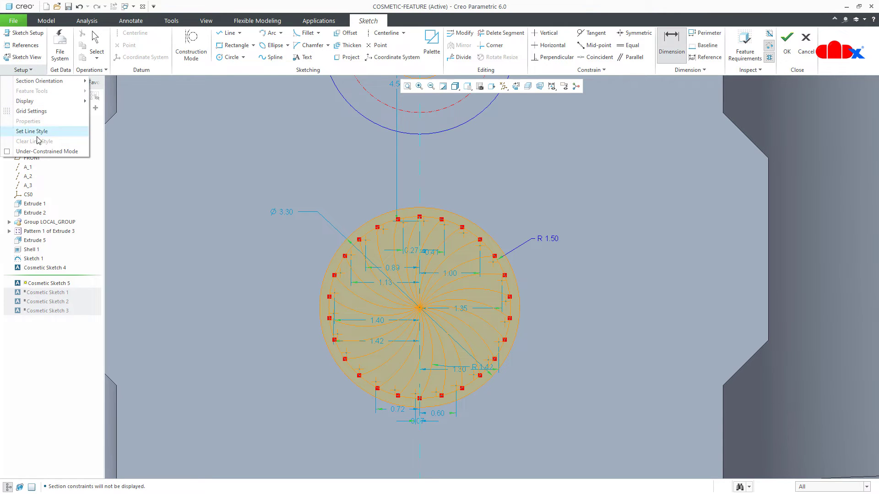
click(40, 151)
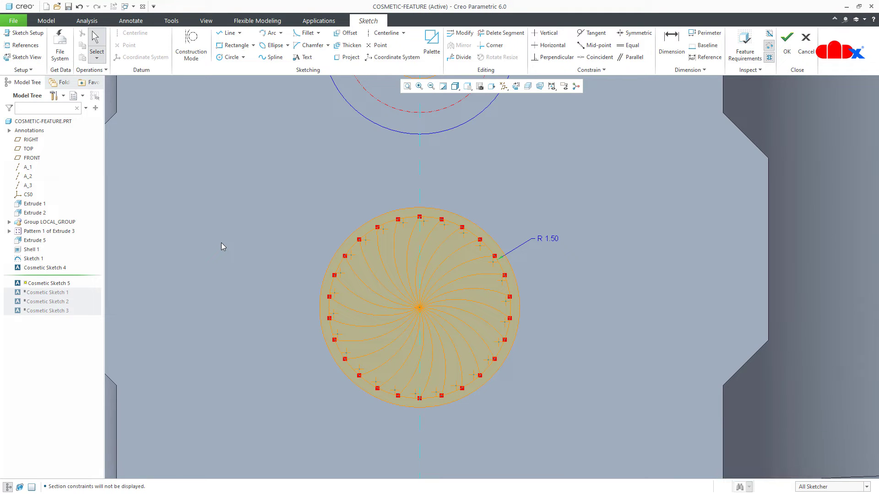
right_click(540, 336)
click(557, 415)
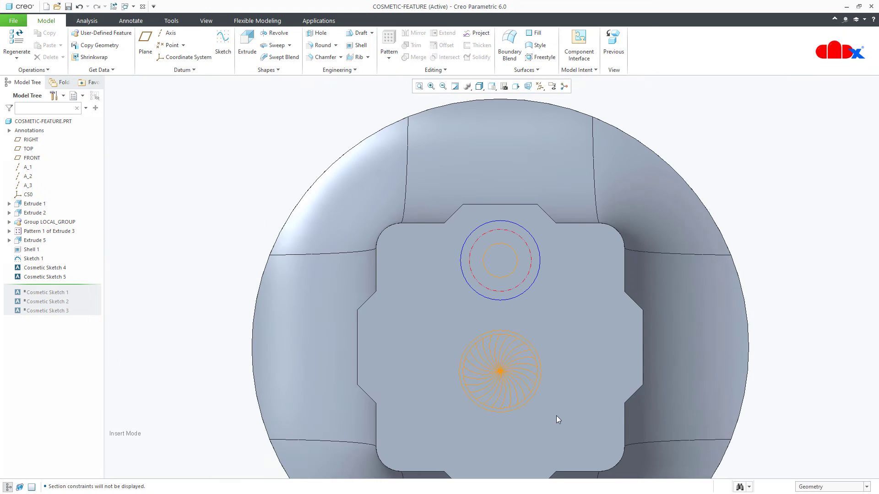
key(ctrl+d)
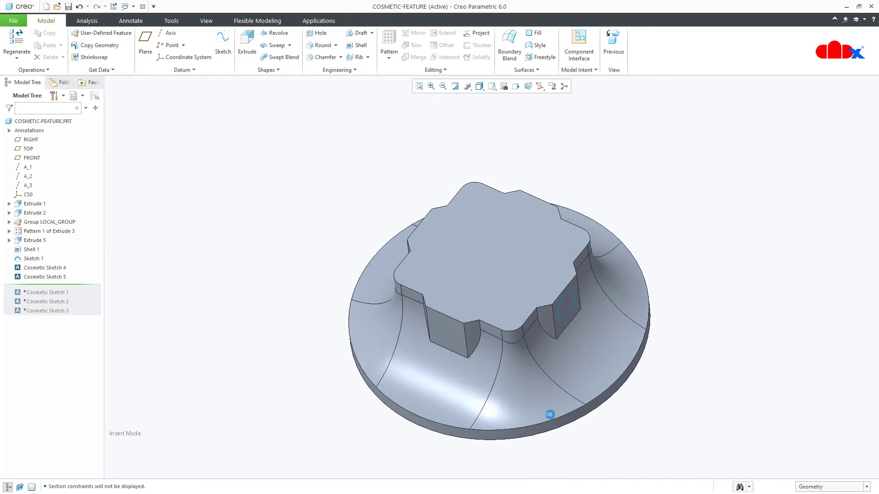
scroll(493, 299, up, 3)
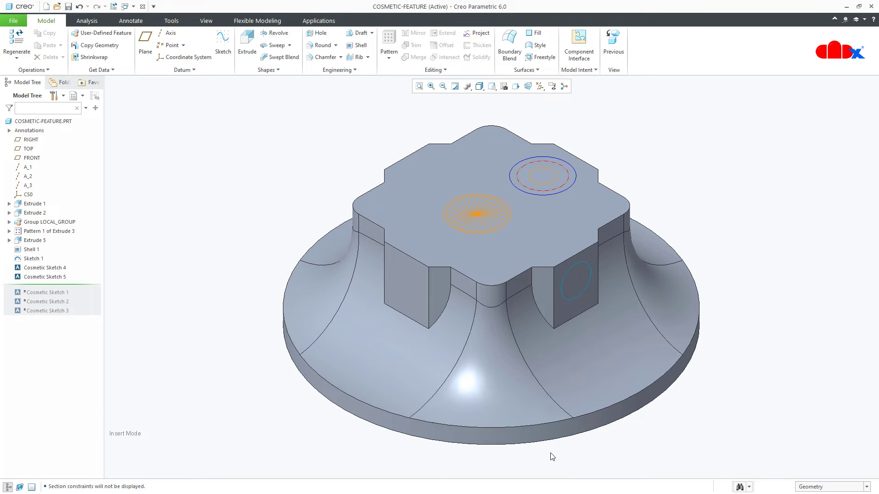
Step: Start an extrude on the part's top face and sketch a circle about 1.79 in diameter beside the concentric cosmetic circles
click(247, 46)
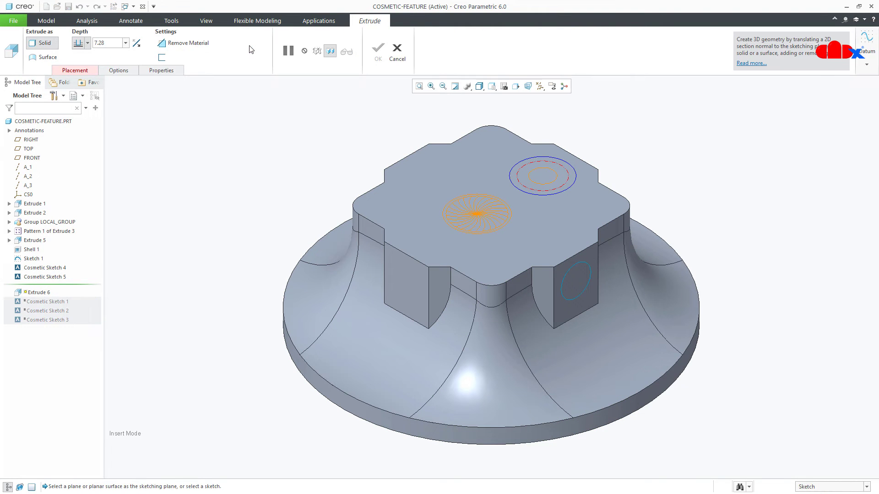
click(523, 227)
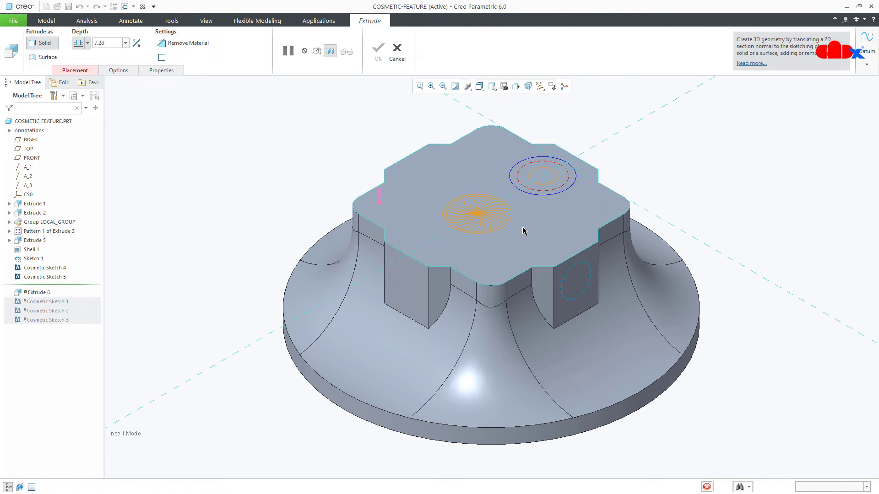
click(516, 86)
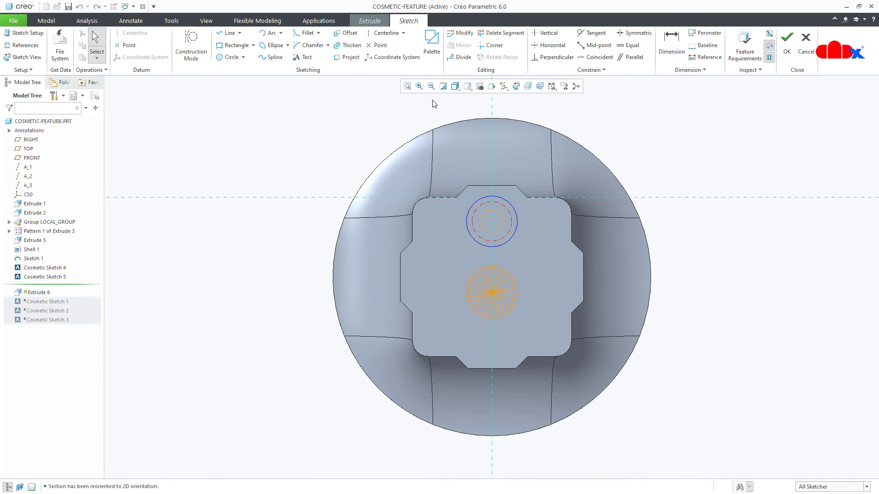
click(230, 58)
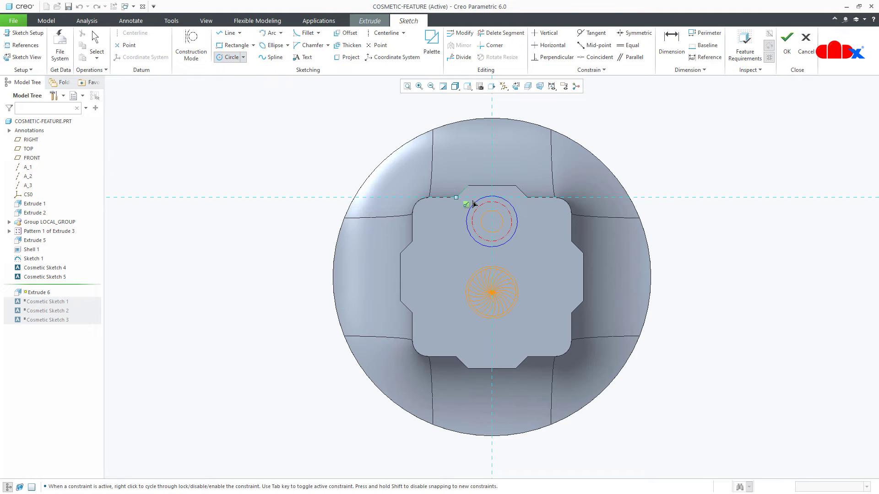
click(542, 237)
scroll(534, 212, down, 3)
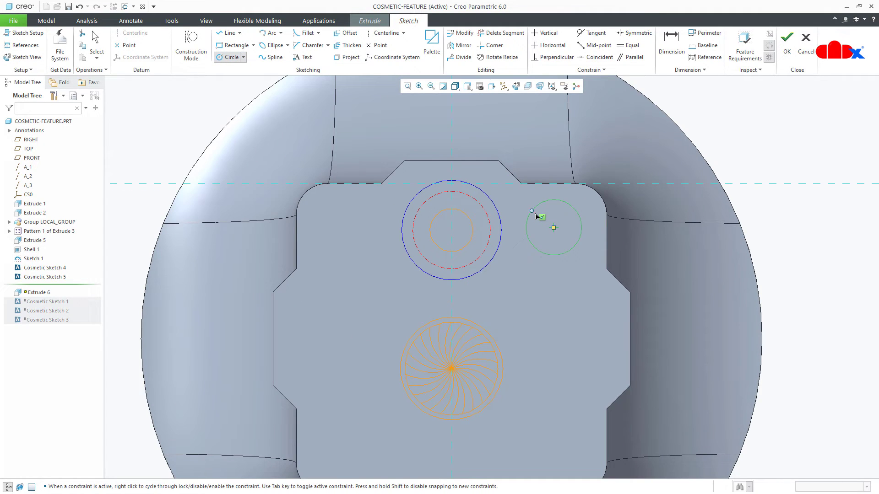
middle_click(537, 216)
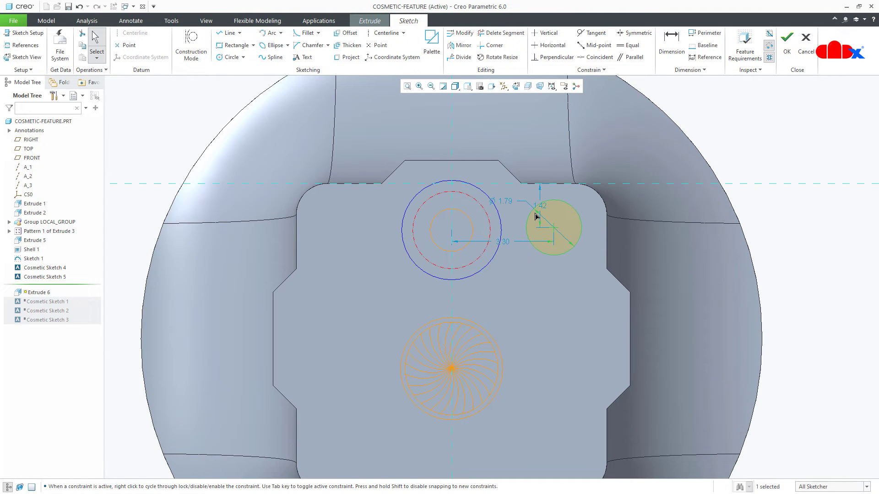
Step: Try to use the cosmetic circles as sketch references, and discard both the sketch and the extrude
click(25, 45)
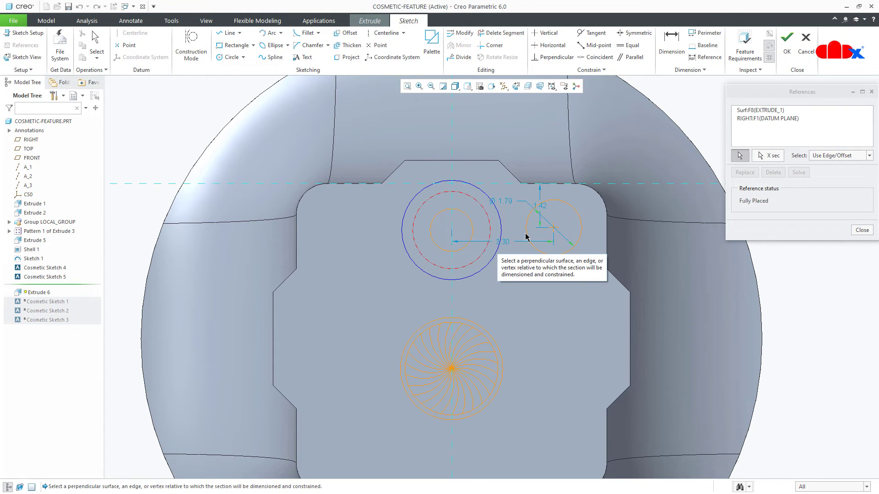
click(806, 52)
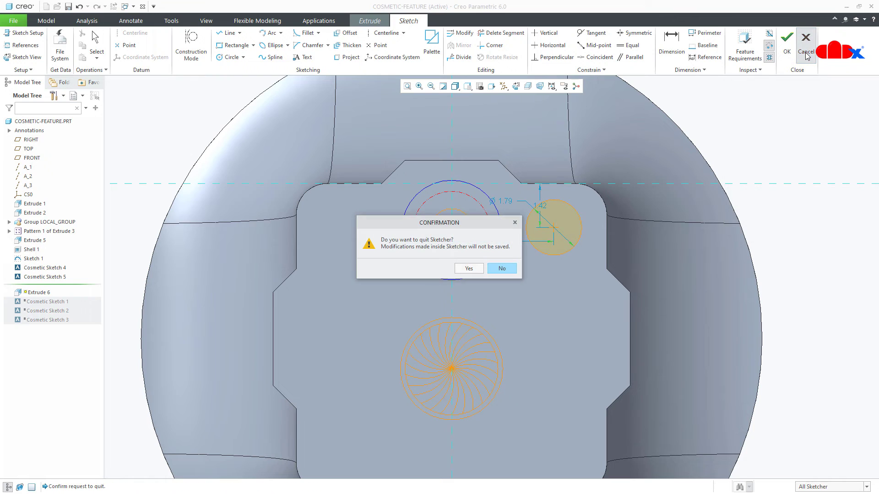
click(467, 268)
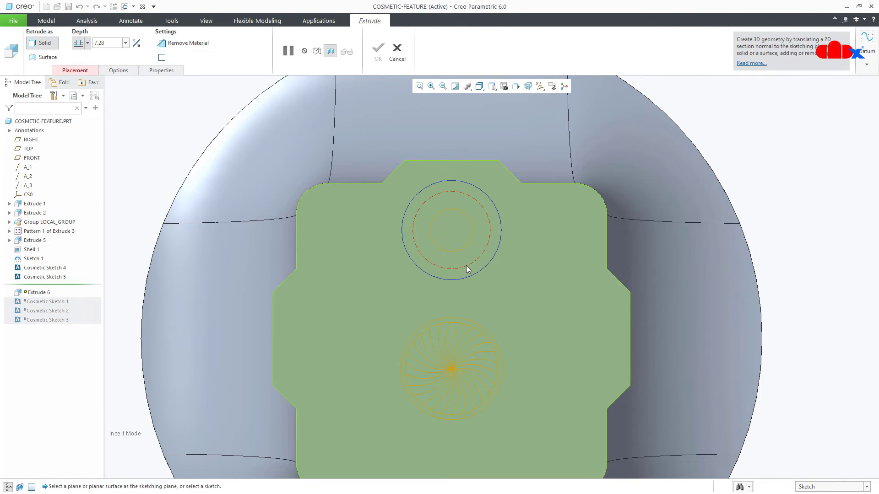
click(397, 51)
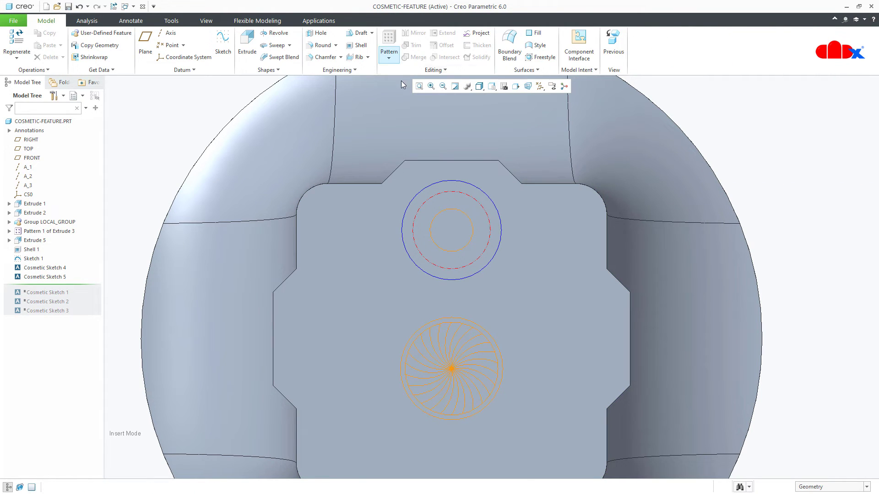
key(ctrl+d)
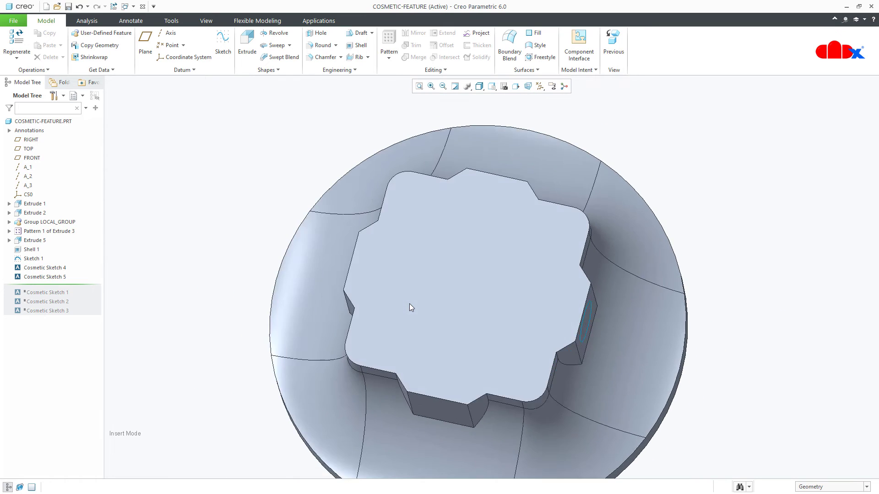
scroll(493, 300, up, 3)
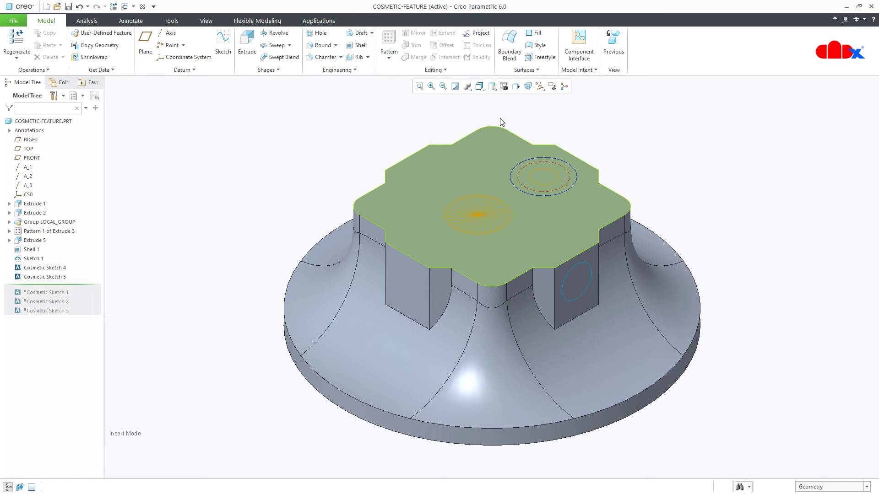
Step: Start a projected curve set to project a cosmetic sketch, and define its internal sketch on the front-facing flat side face below the top plate
click(480, 33)
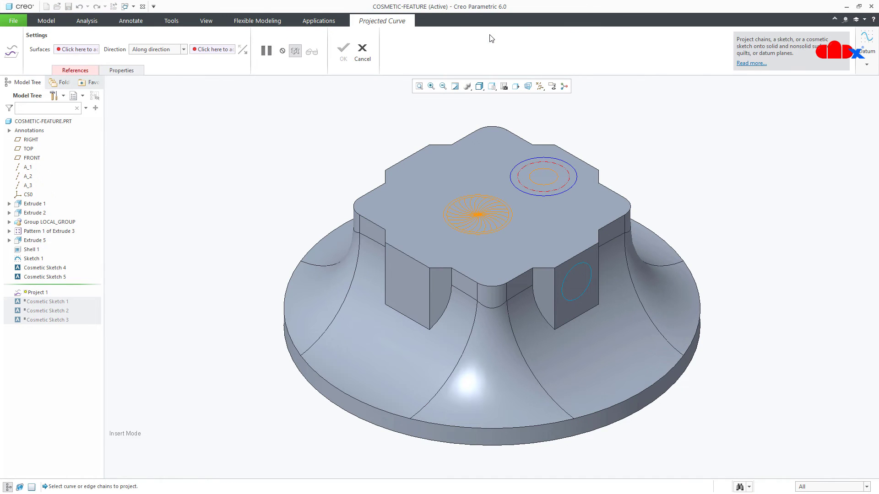
click(90, 74)
click(93, 94)
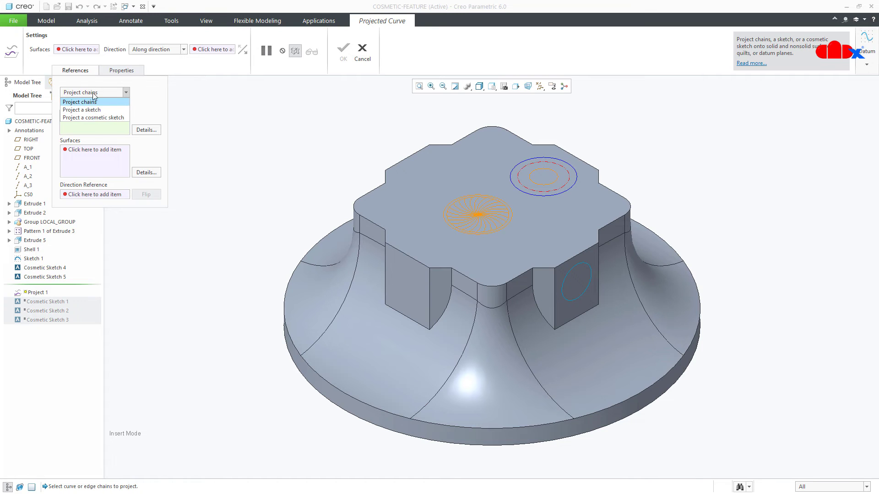
click(92, 117)
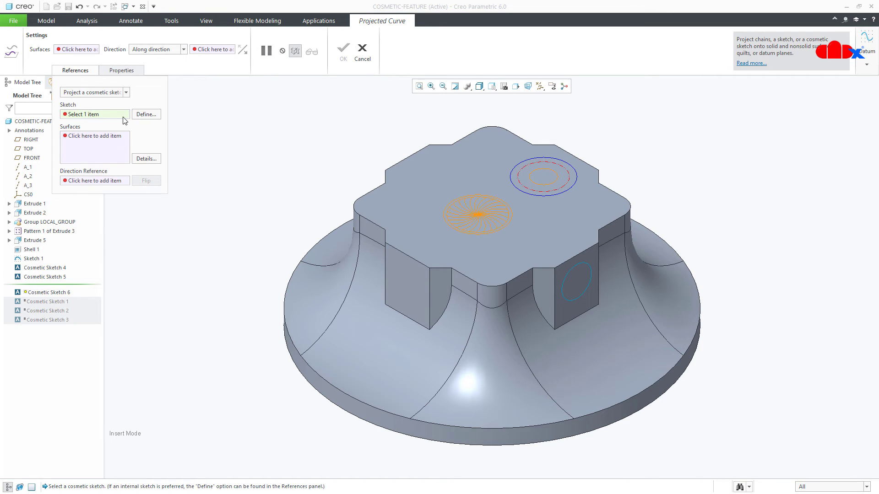
click(135, 115)
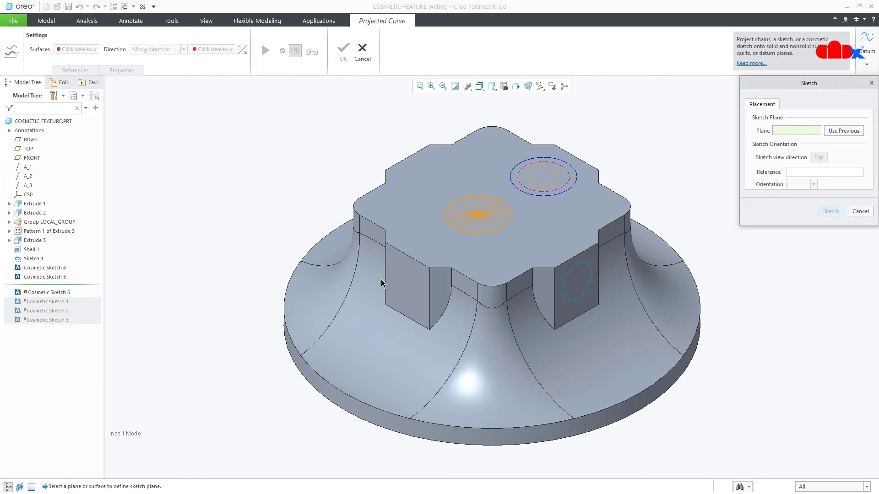
click(406, 286)
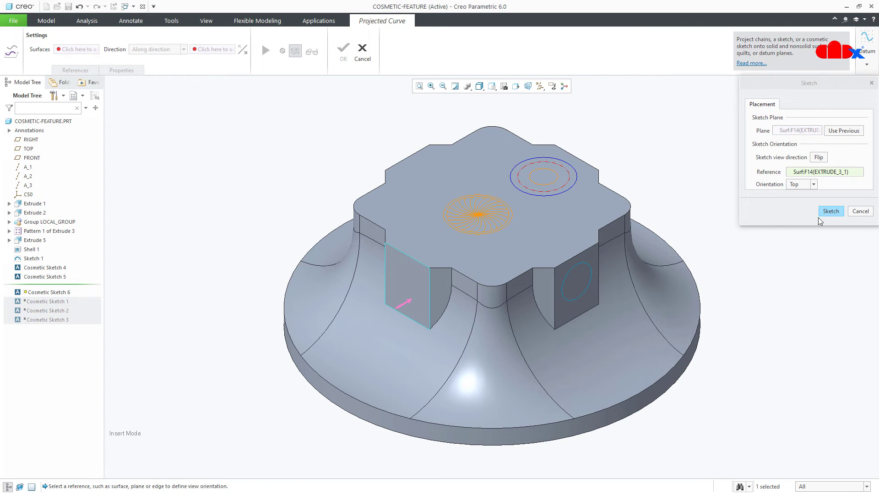
click(826, 213)
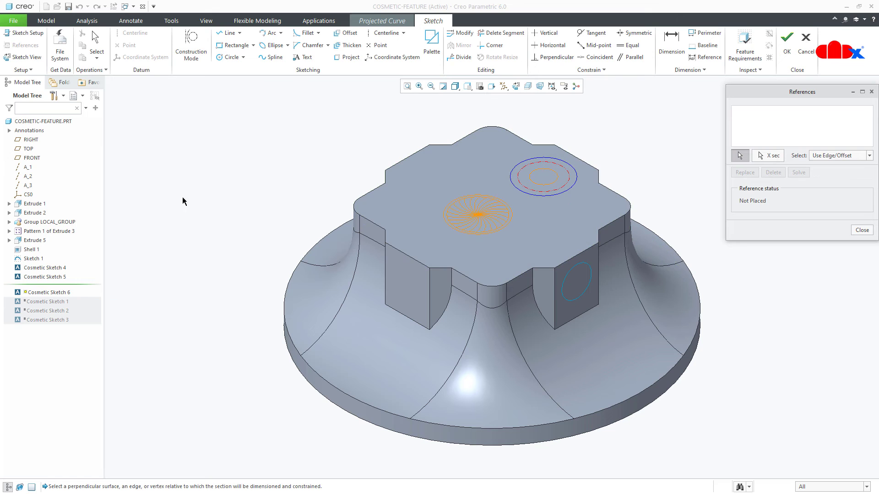
Step: Add the RIGHT and TOP datum planes as sketch references and orient the view parallel to the sketch plane
click(31, 140)
click(29, 149)
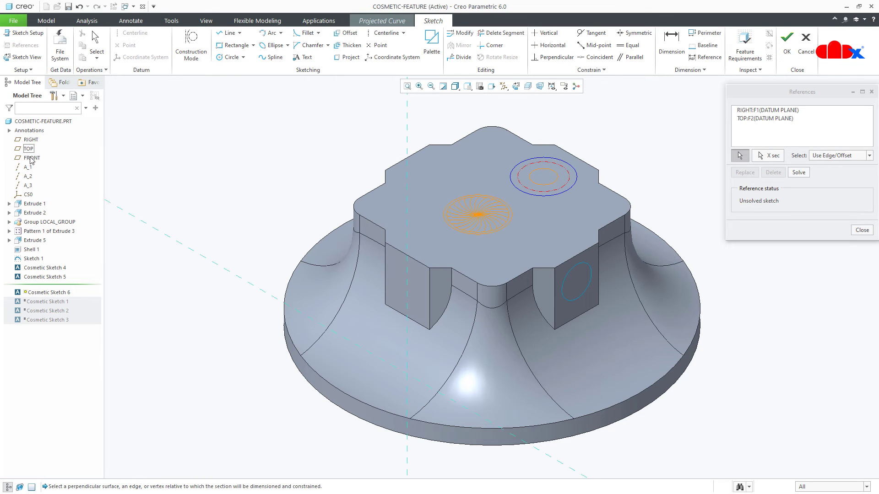
click(32, 159)
click(516, 87)
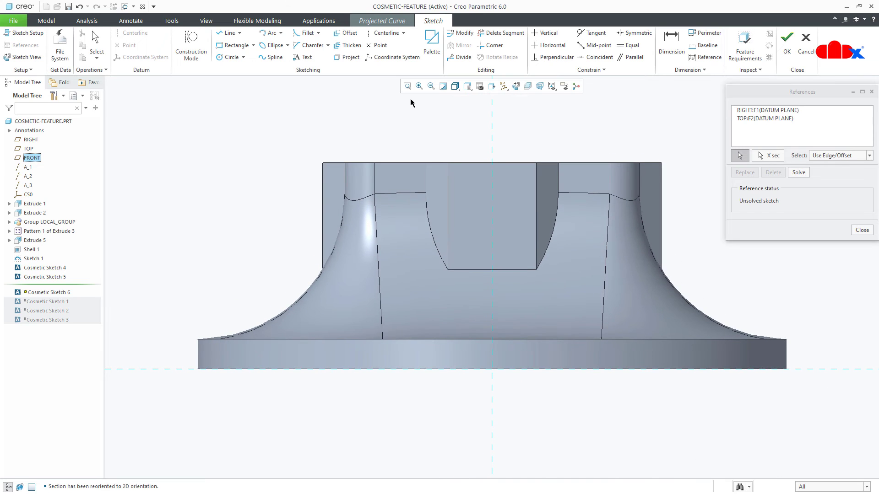
Step: Sketch a circle about 1.82 in diameter, centred on the vertical reference below the flat face
click(231, 57)
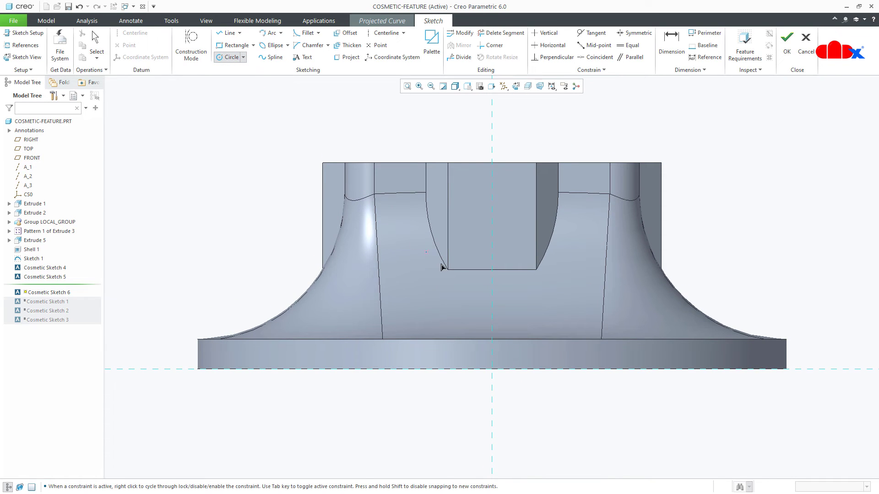
click(492, 305)
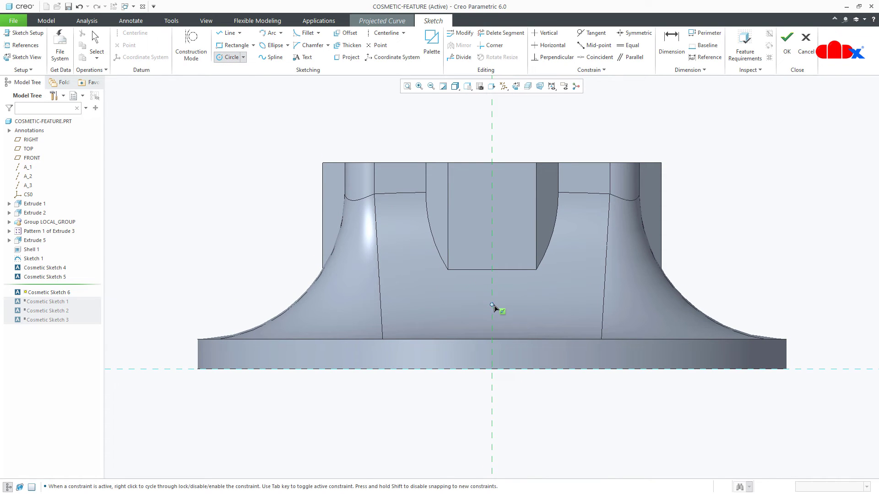
click(510, 329)
middle_click(544, 323)
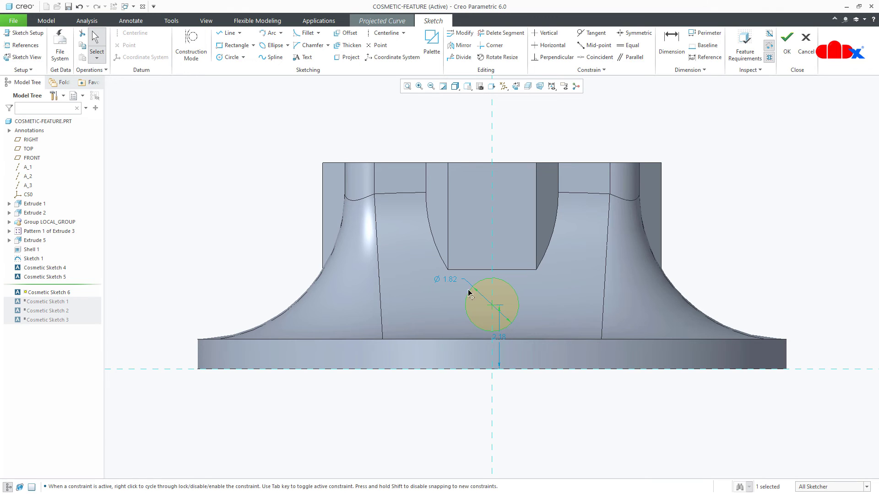
Step: Set the circle's diameter to 1.50 and its centre height above the horizontal reference to 2.2, and accept the sketch
double_click(449, 281)
double_click(501, 337)
text(2)
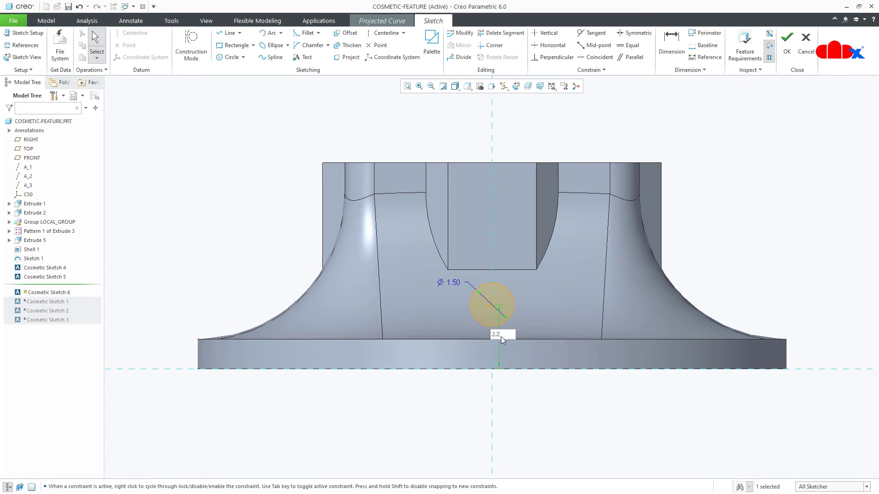
text(.2)
key(Return)
right_click(501, 337)
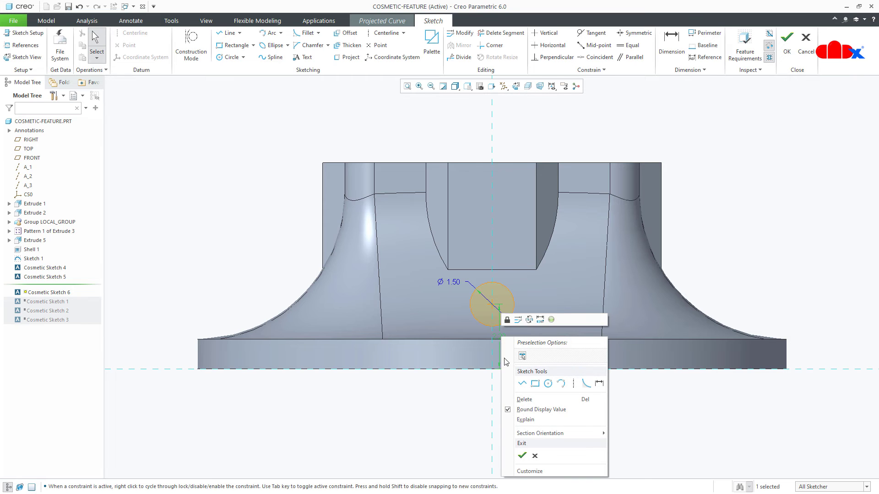
click(522, 455)
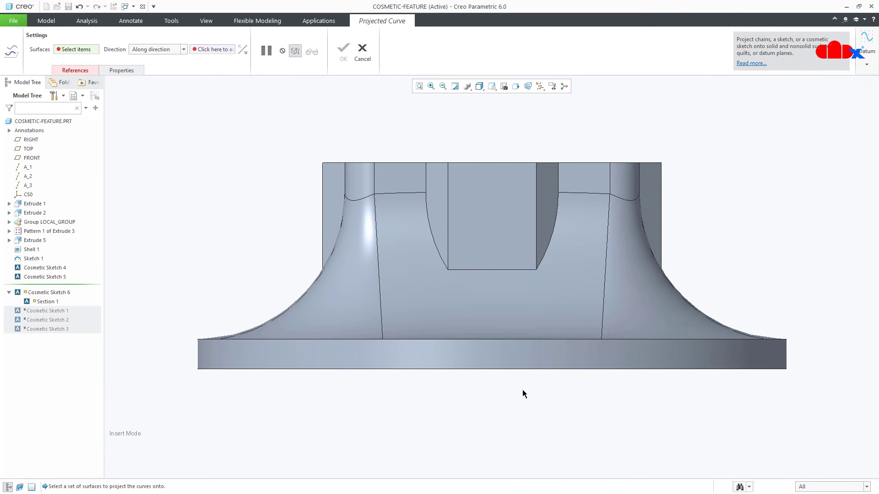
middle_drag(522, 353, 507, 373)
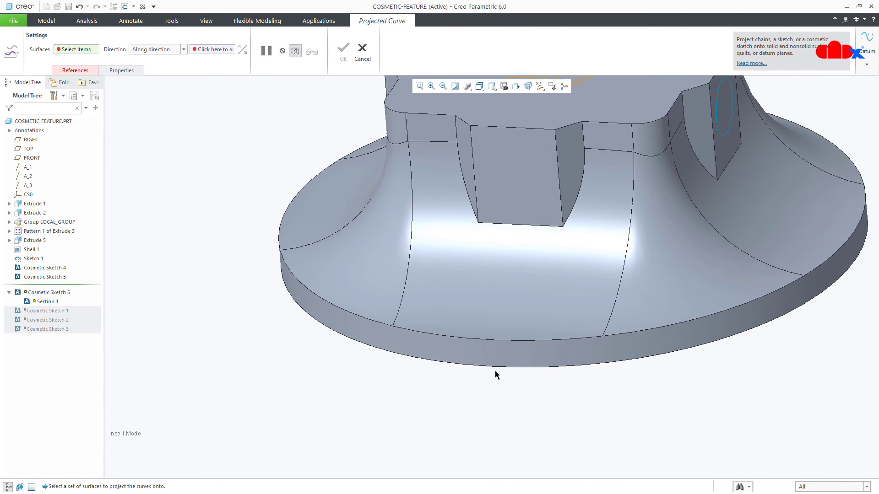
Step: Project the sketch onto the curved surface below the front block, using the block's front flat face as the direction reference
click(84, 72)
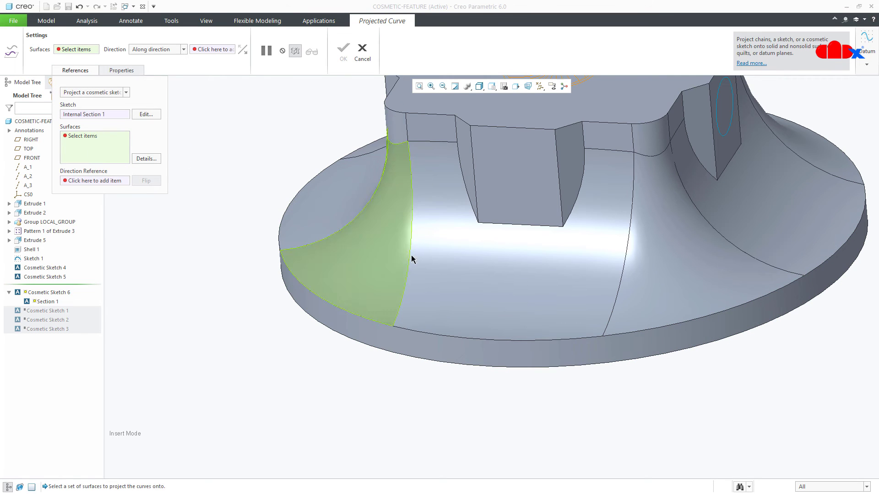
click(469, 264)
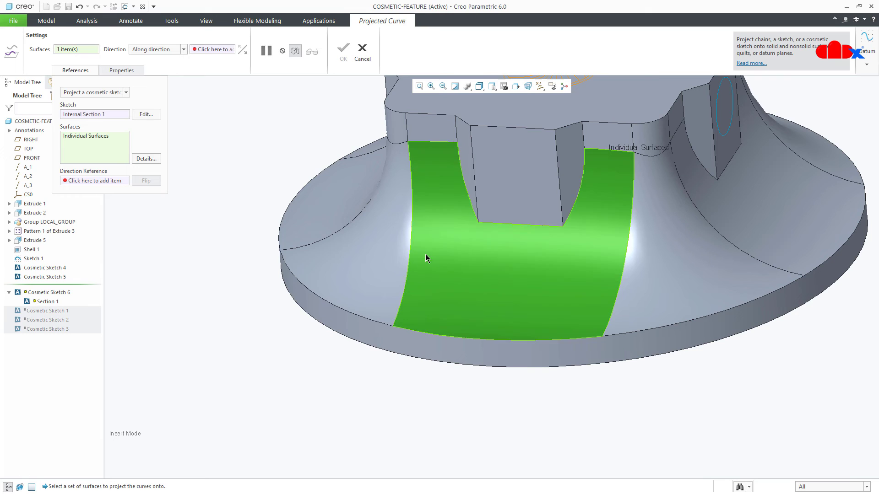
click(120, 181)
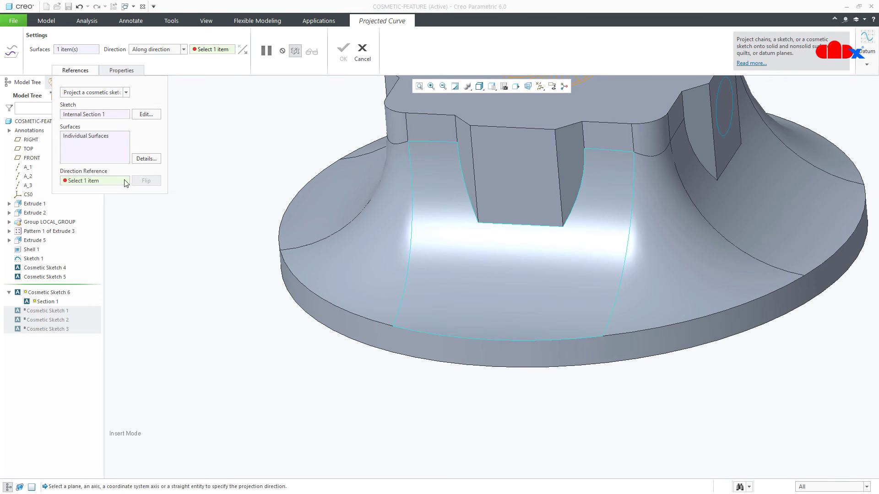
click(494, 182)
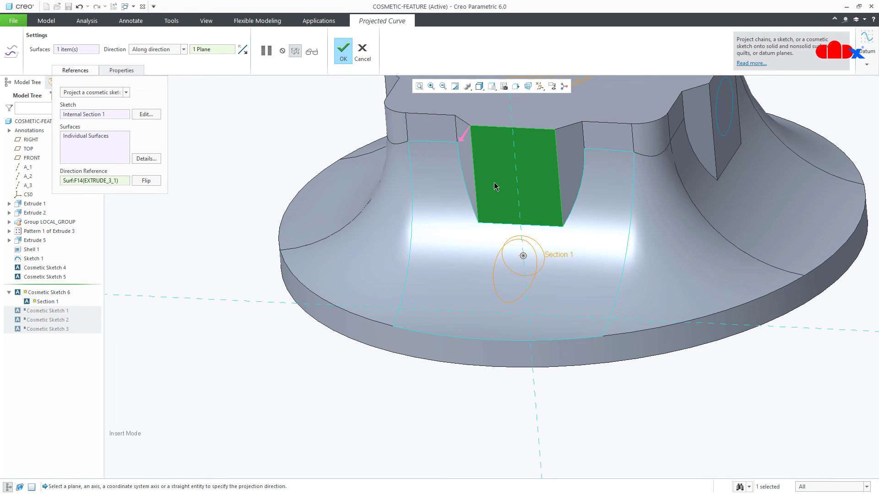
Step: Try each of the front block's two side faces in turn as the projection direction reference
middle_drag(492, 182, 495, 182)
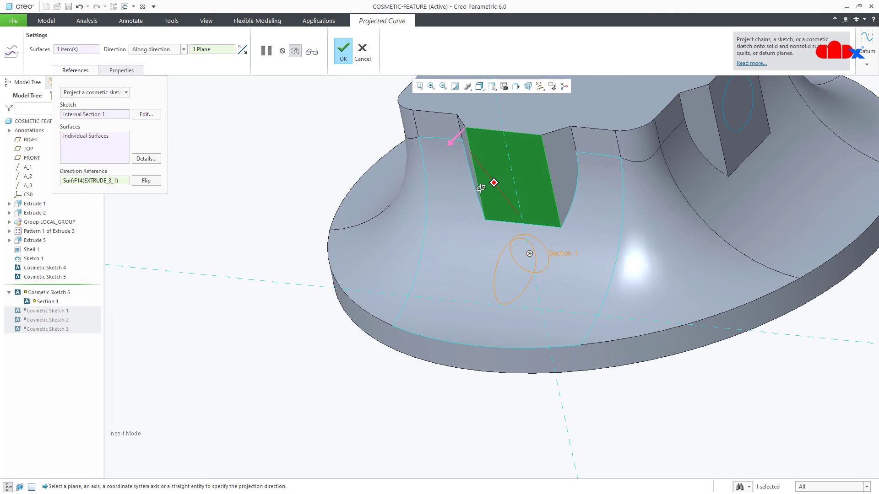
click(558, 182)
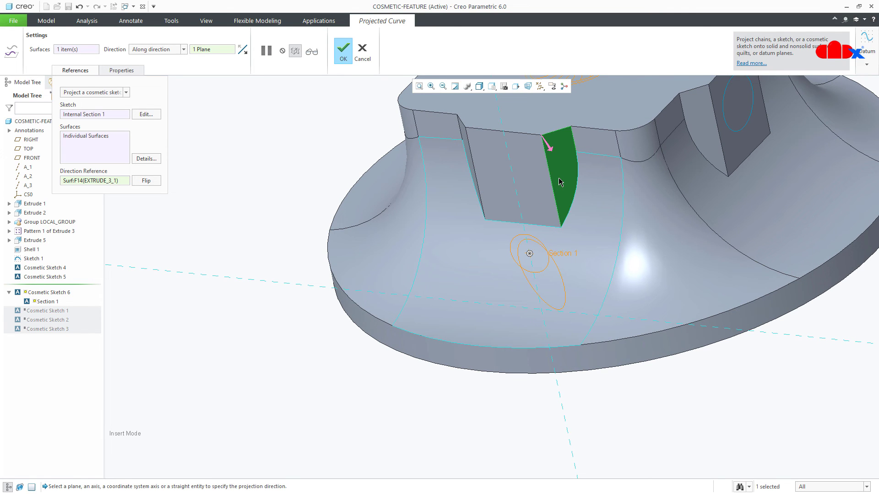
middle_drag(559, 182, 586, 184)
click(460, 177)
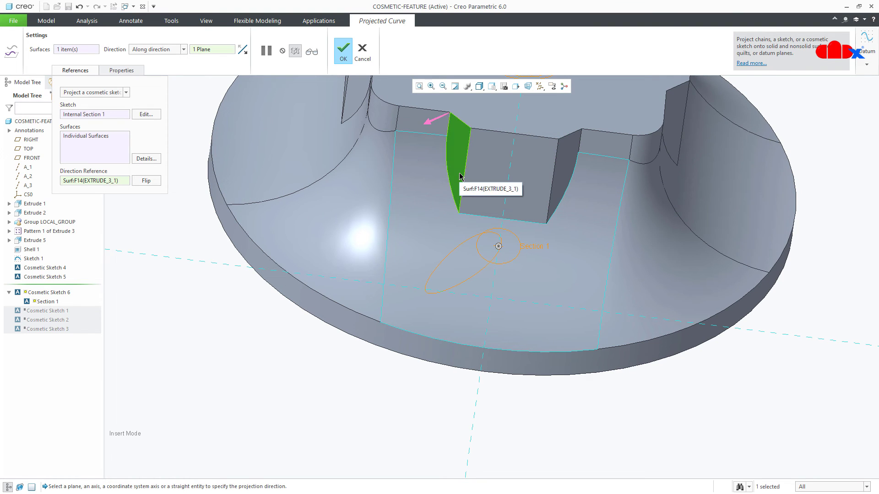
Step: Set the block's front flat face as the projection direction, accept the projected cosmetic sketch, and restore the default view orientation
click(474, 181)
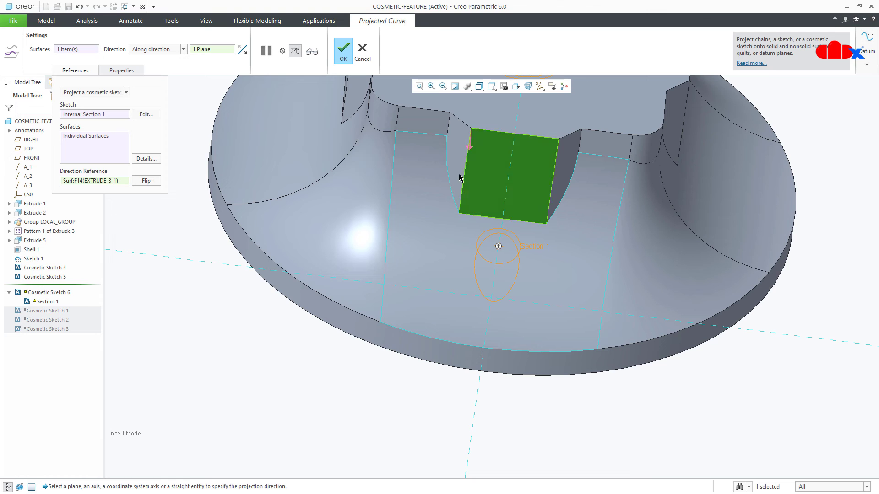
click(343, 56)
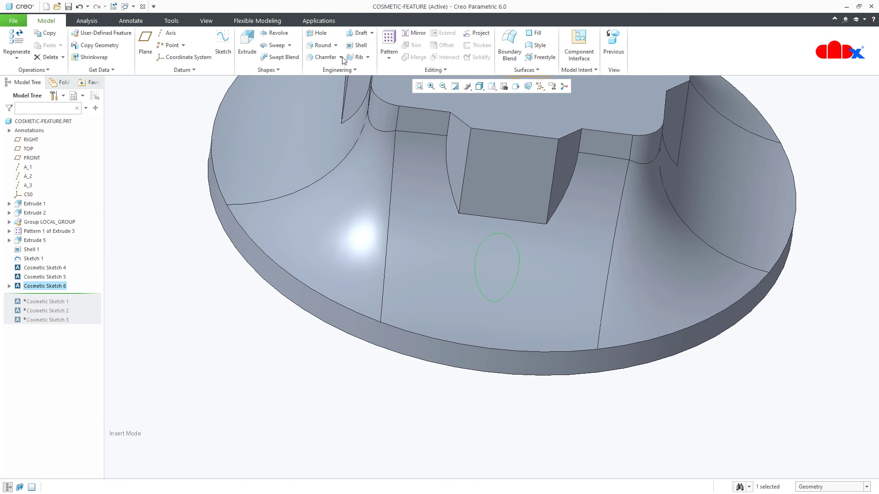
middle_drag(389, 276, 398, 394)
click(398, 397)
scroll(401, 398, down, 3)
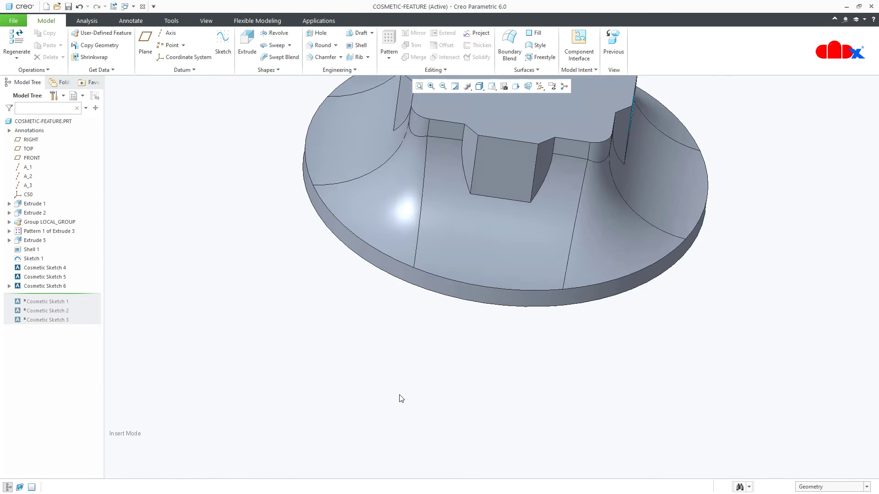
key(ctrl+d)
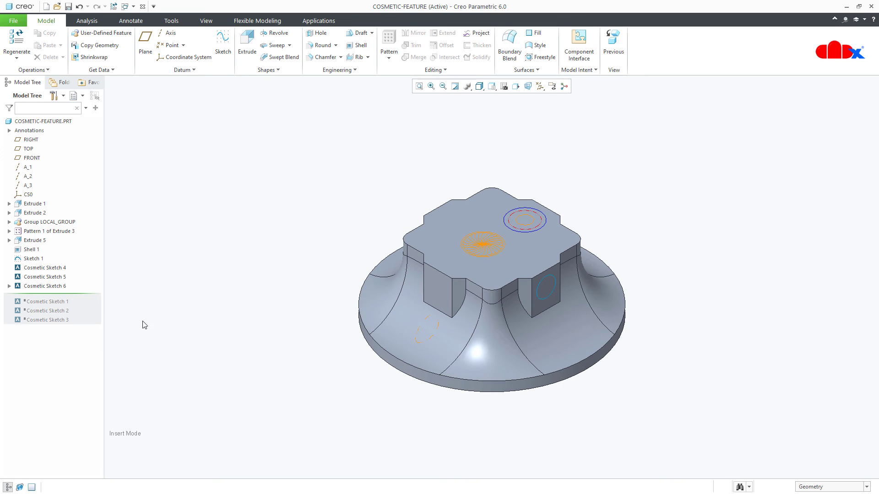
Step: Delete Cosmetic Sketches 4, 5 and 6, and move the feature insertion point below Cosmetic Sketch 3
click(64, 286)
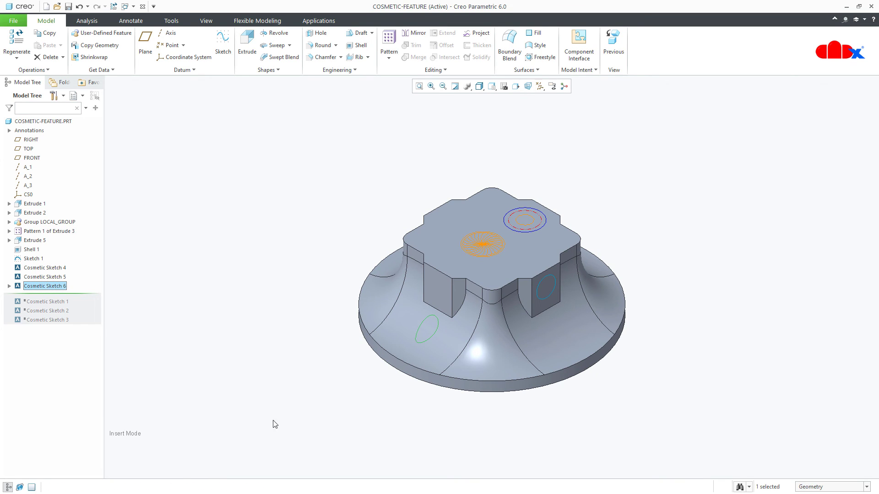
click(65, 287)
shift+click(56, 269)
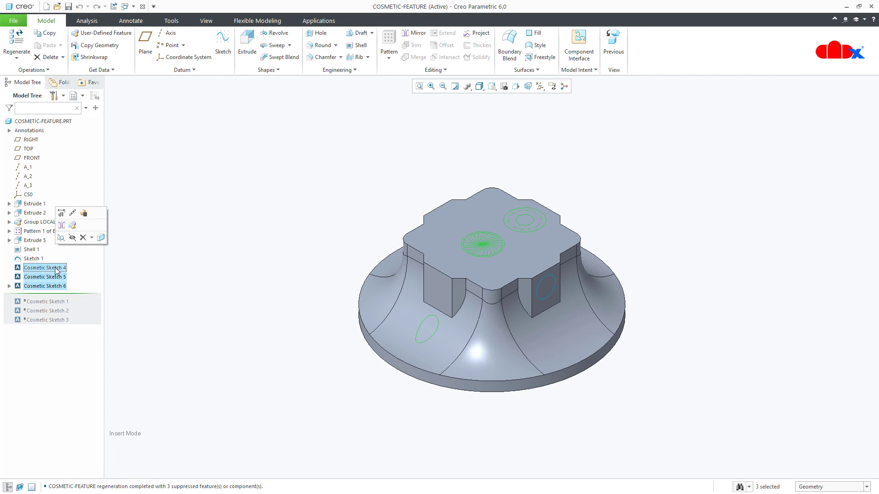
click(82, 237)
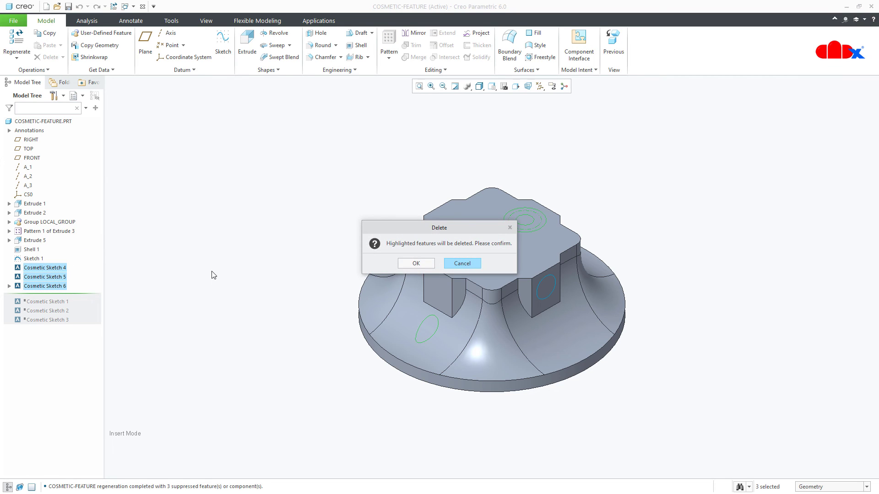
click(415, 263)
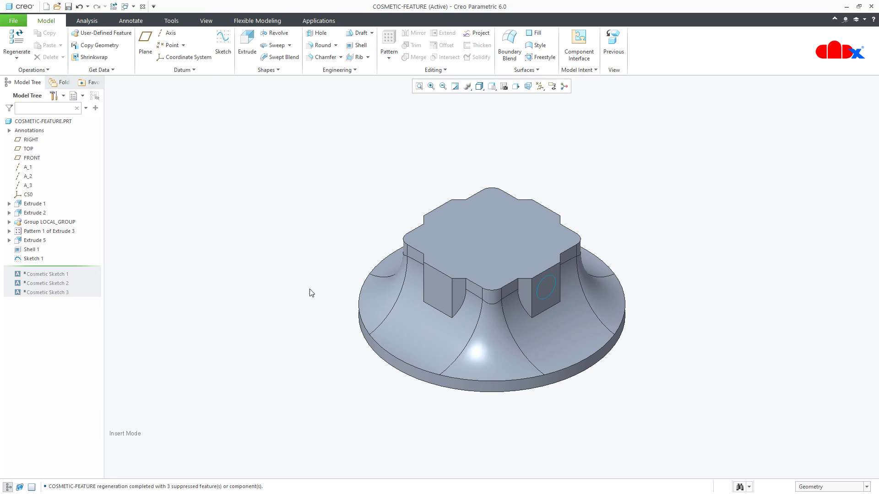
drag(61, 267, 57, 298)
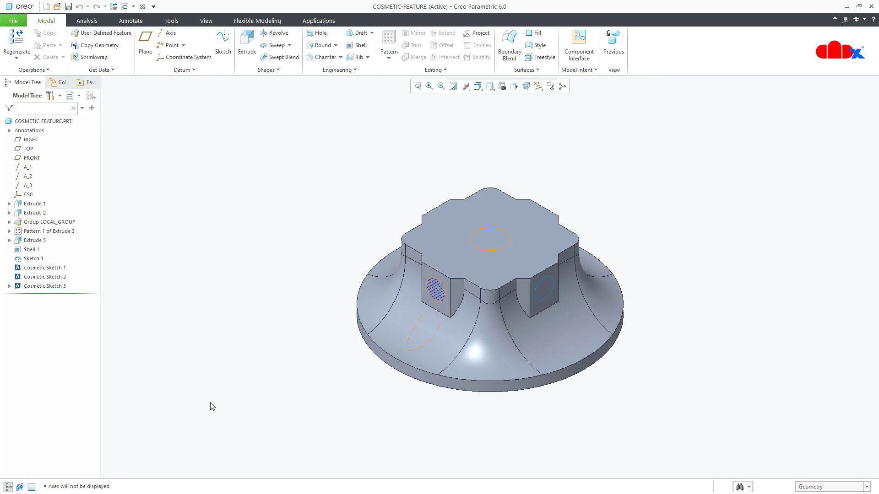
Step: Show the datum axes and create an axis pattern of Cosmetic Sketch 2 about vertical axis A_2 with 4 members at 90 degrees
click(60, 277)
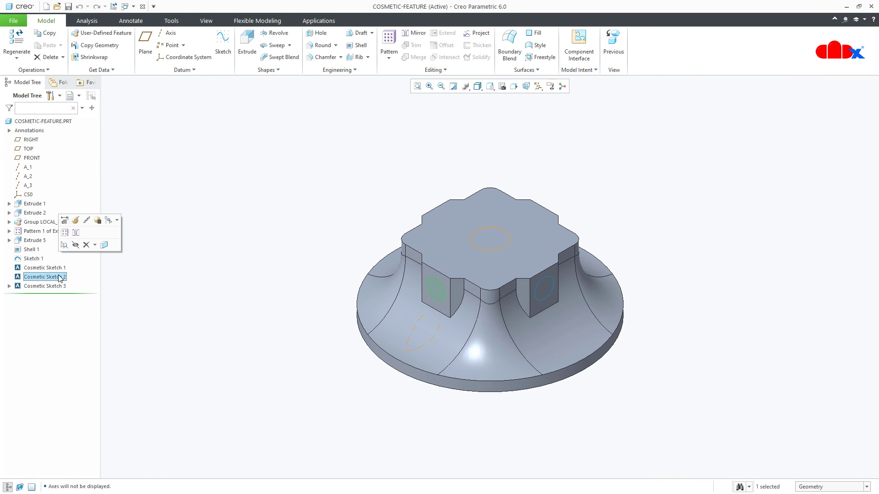
click(384, 45)
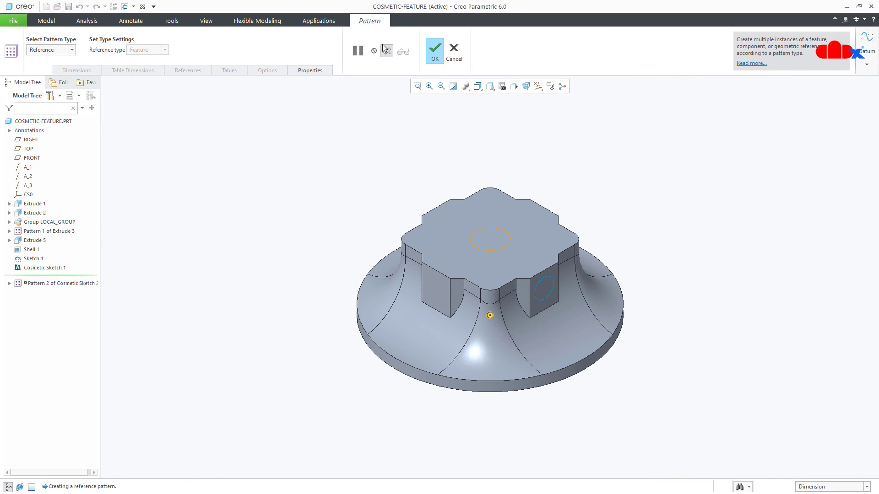
click(537, 86)
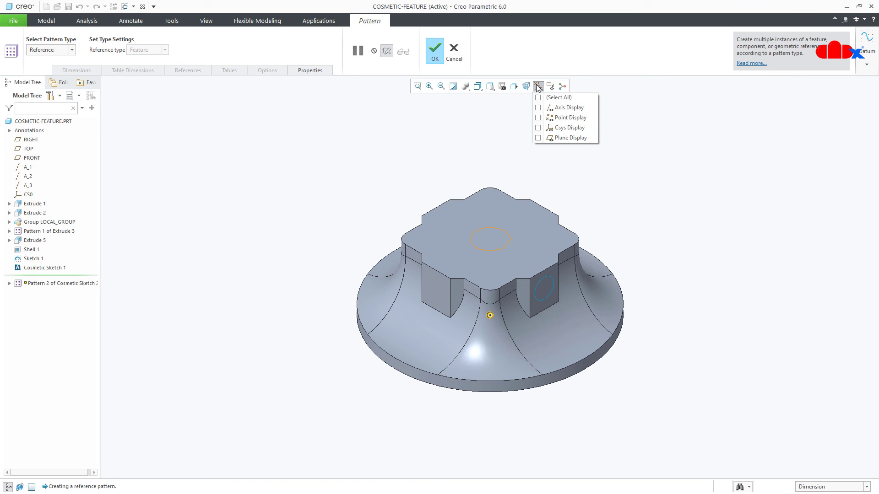
click(540, 108)
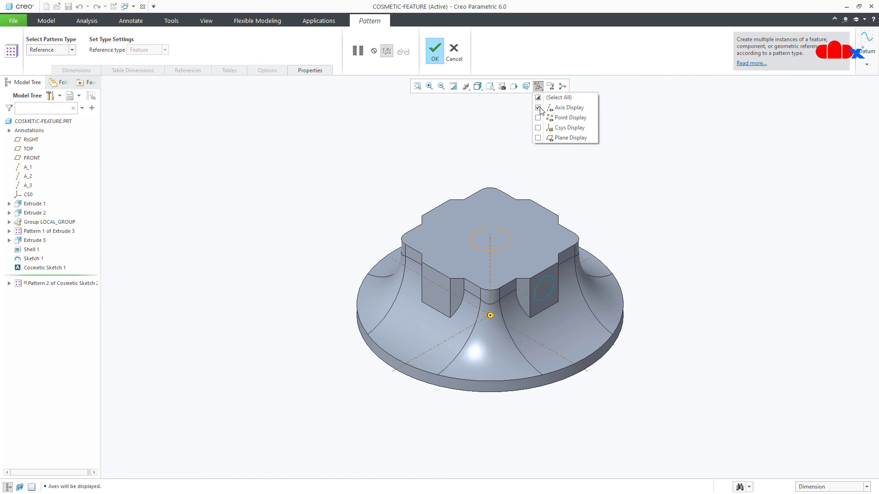
click(71, 49)
click(58, 75)
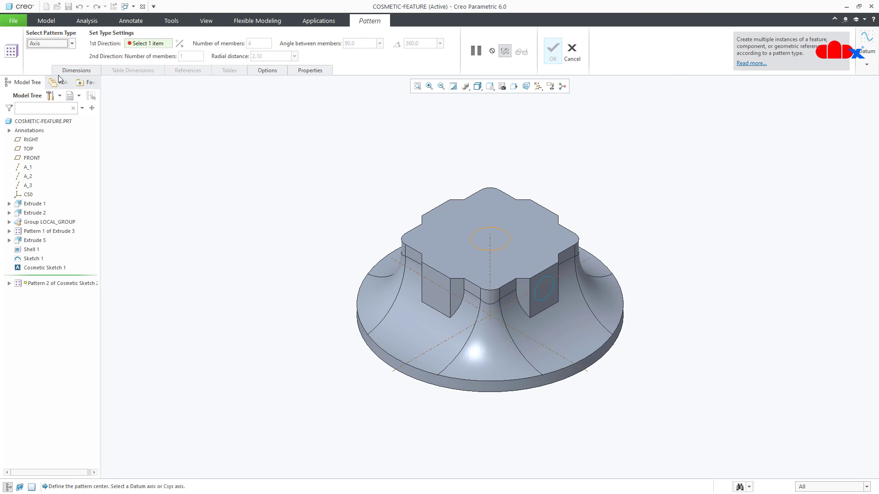
click(491, 277)
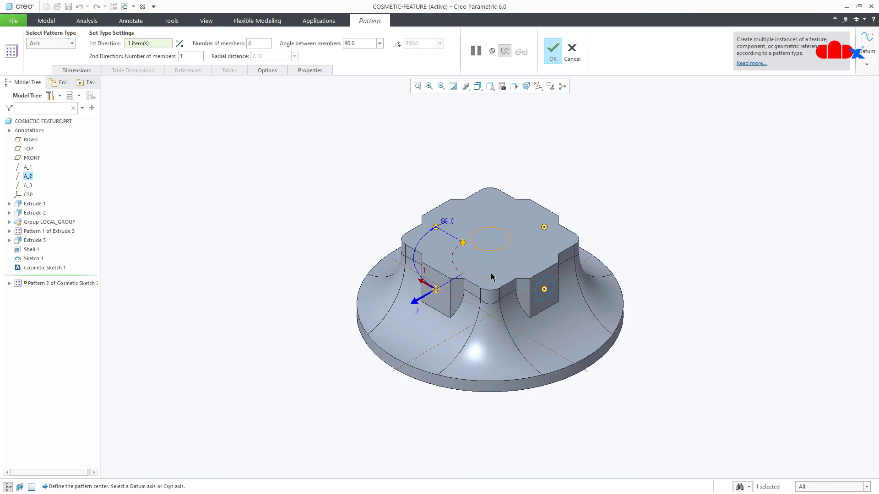
click(553, 50)
click(547, 123)
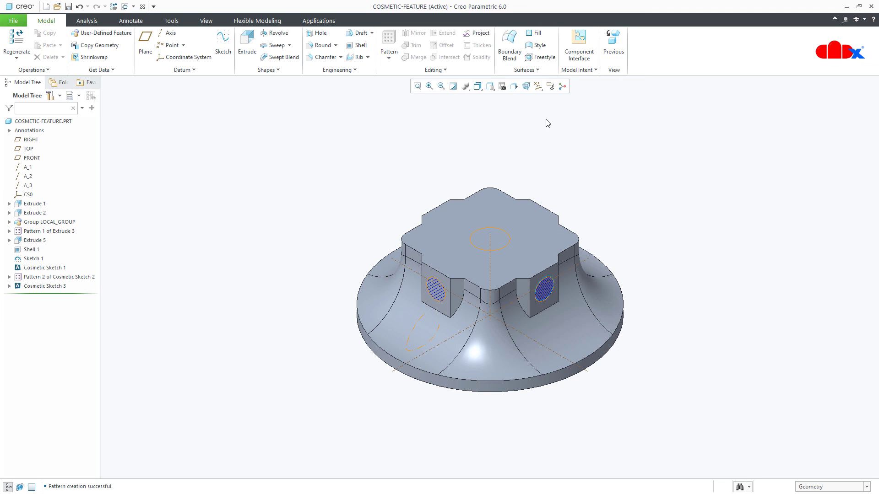
Step: Create an axis pattern of Cosmetic Sketch 3 about the vertical centre axis with 4 members at 90 degrees
click(45, 287)
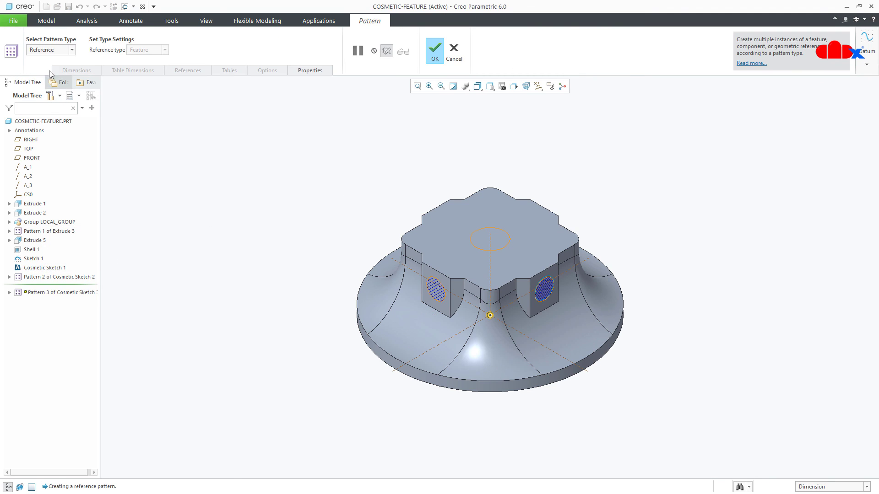
click(51, 50)
click(48, 75)
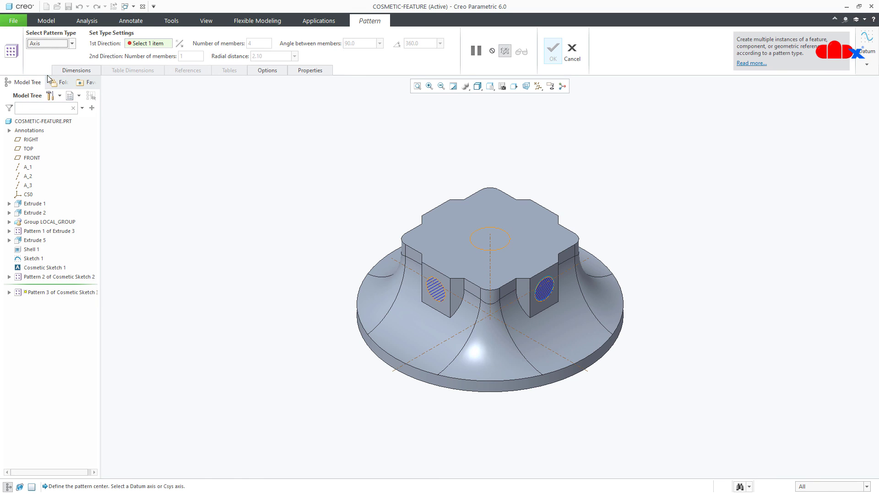
click(489, 270)
click(553, 58)
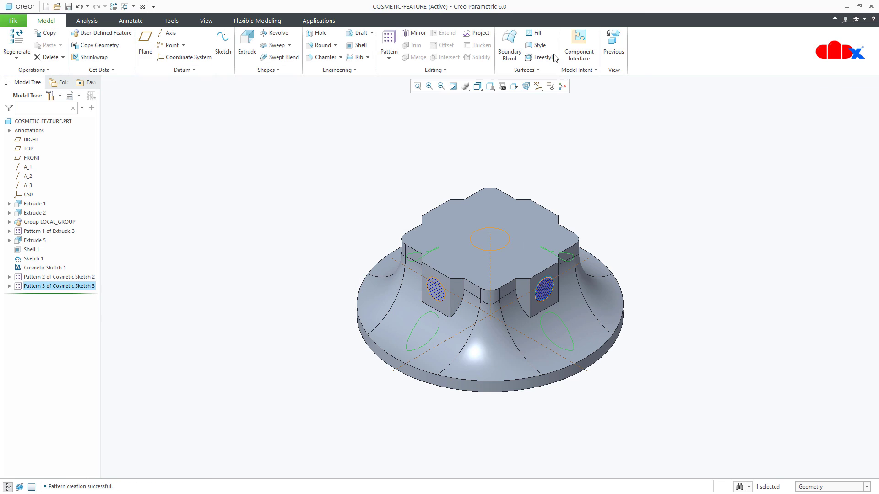
click(520, 139)
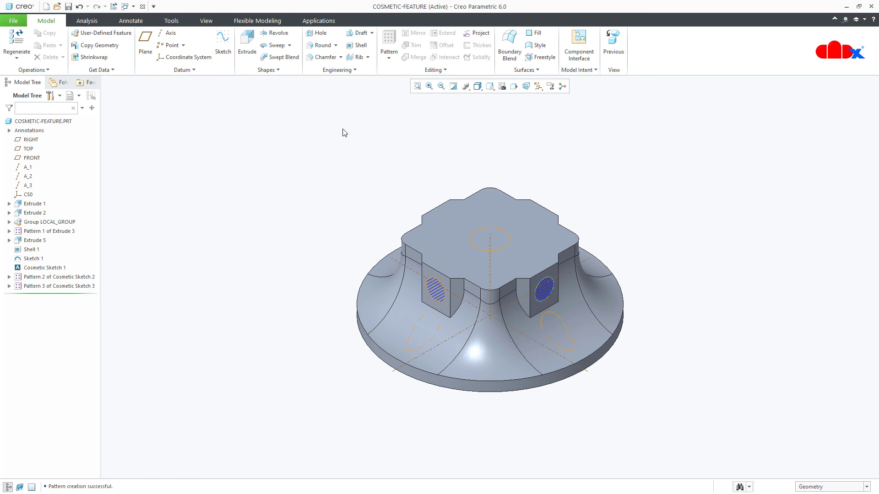
Step: Switch to the COSMETIC-FEATURE.DRW drawing to check the cosmetic sketches in its views, and return to the part
click(124, 7)
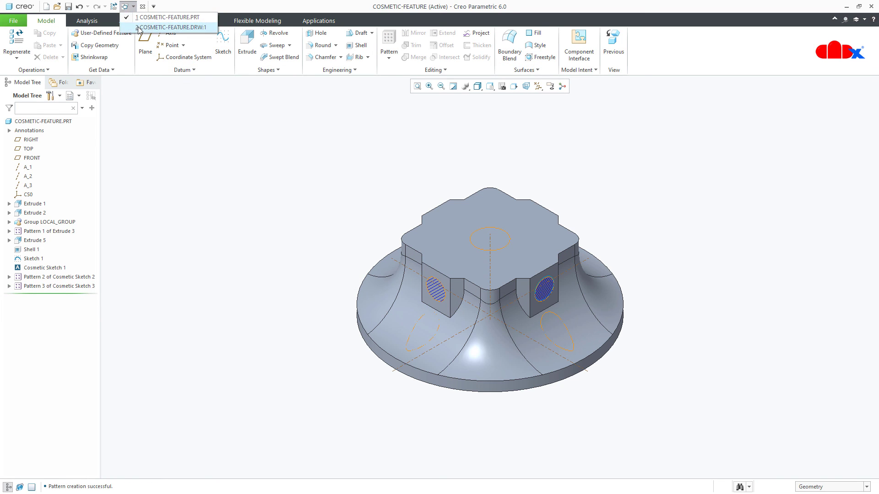
click(151, 26)
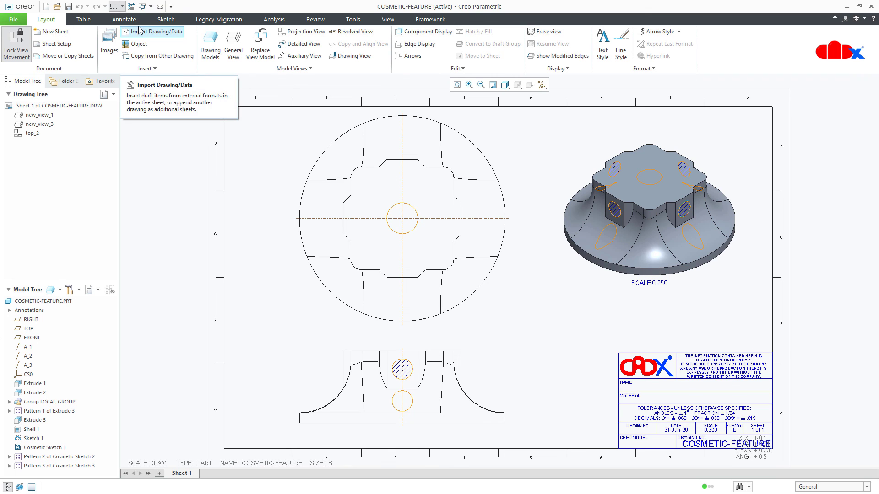
click(143, 6)
click(153, 20)
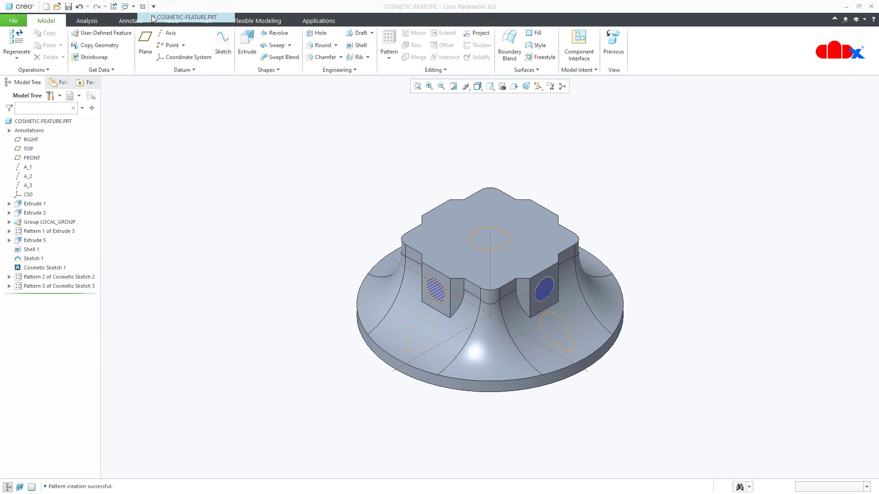
Step: Hide the datum axes in the part model
click(538, 90)
click(540, 108)
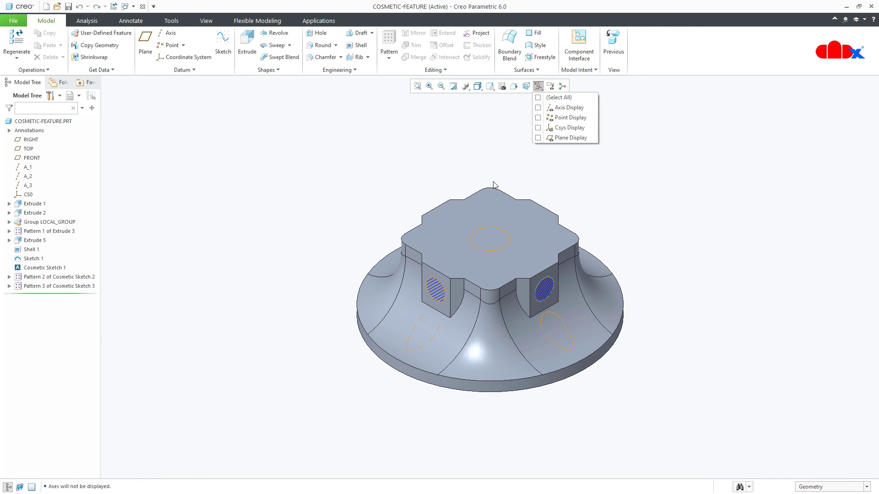
click(381, 412)
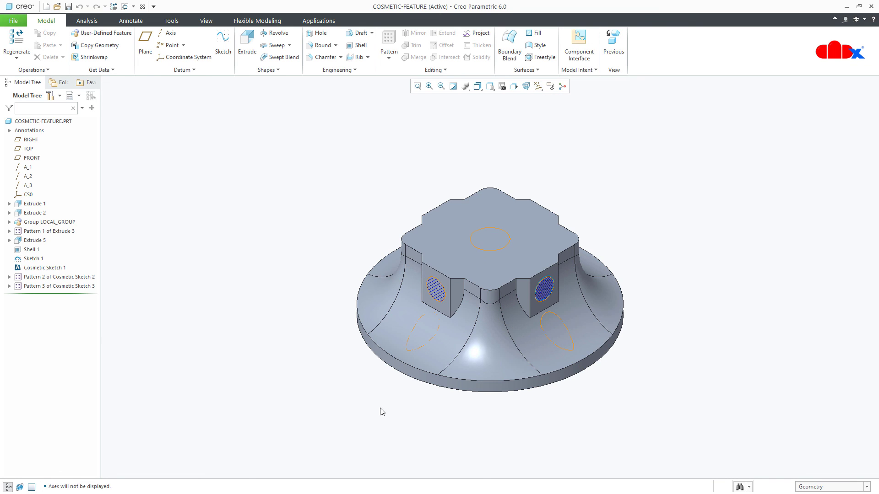